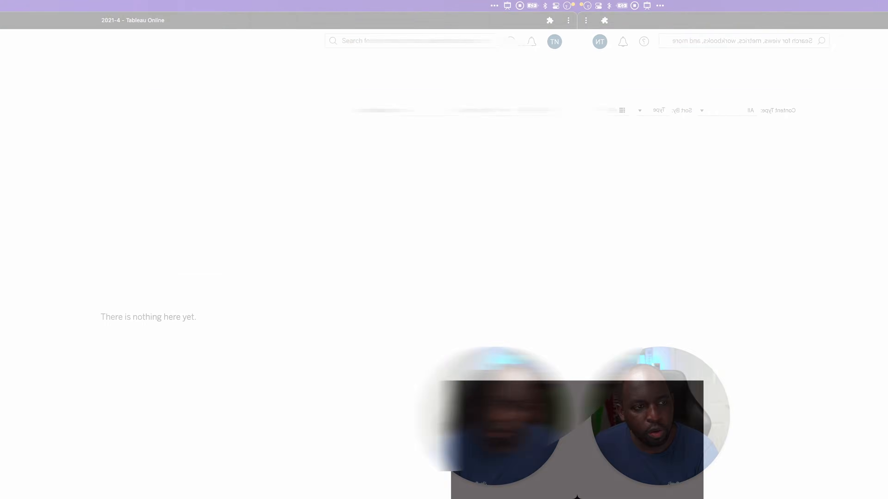
Step: Create a new virtual connection in the 2021-4 project and maximize its editor window
click(67, 110)
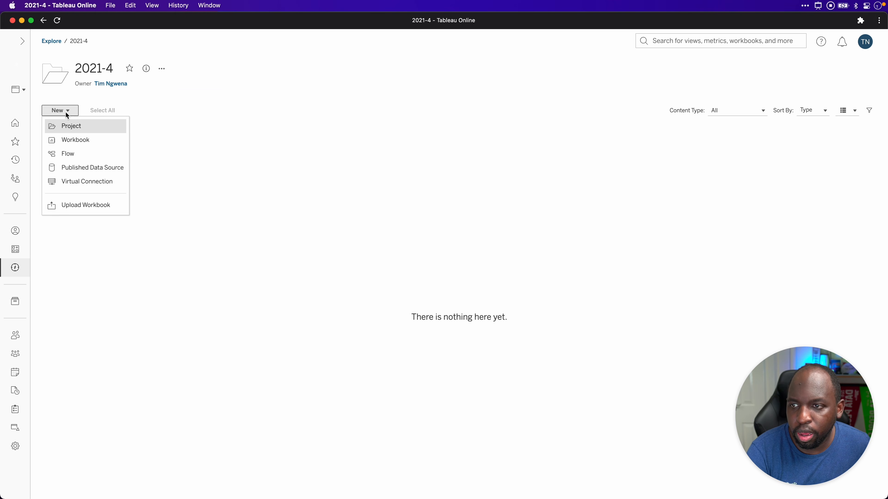
click(88, 182)
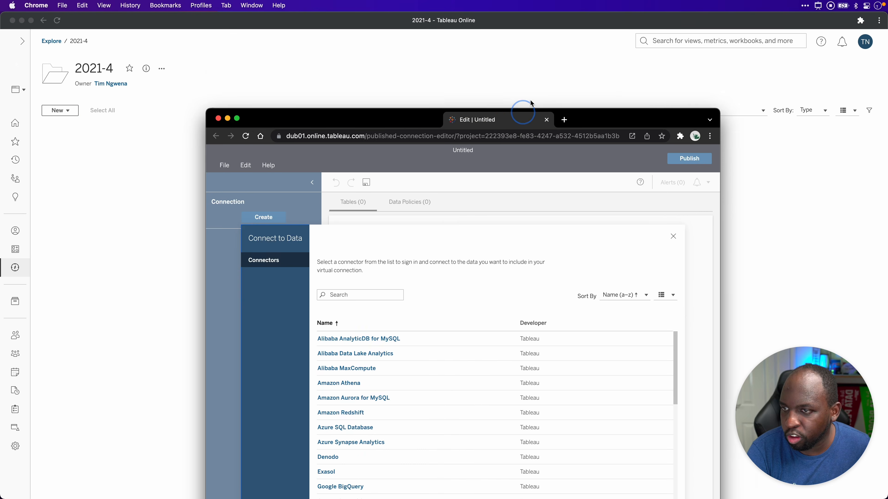
double_click(552, 48)
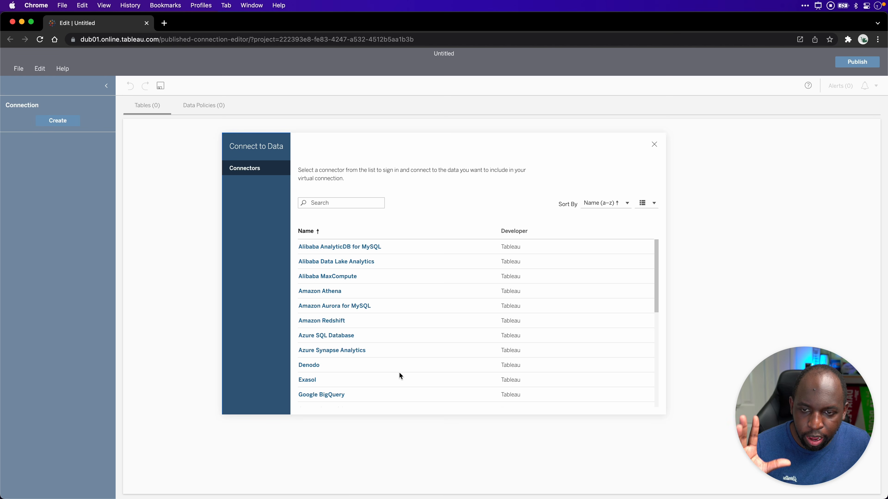
Step: Connect to Snowflake with its server and sign-in details, and decline saving the login in the password manager
scroll(400, 375, down, 10)
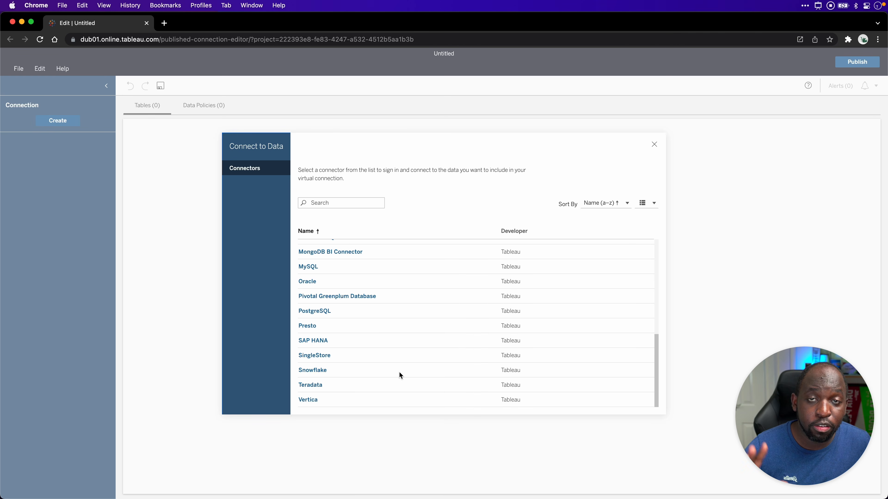
scroll(399, 372, up, 10)
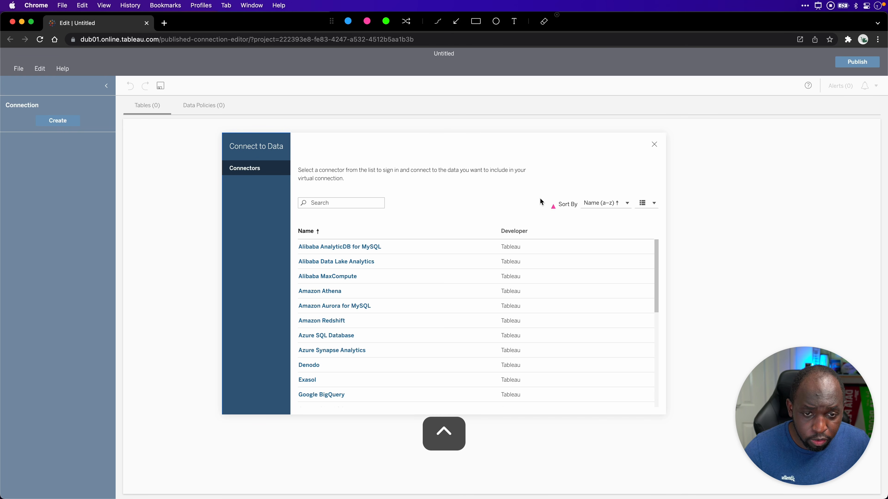
drag(537, 201, 529, 240)
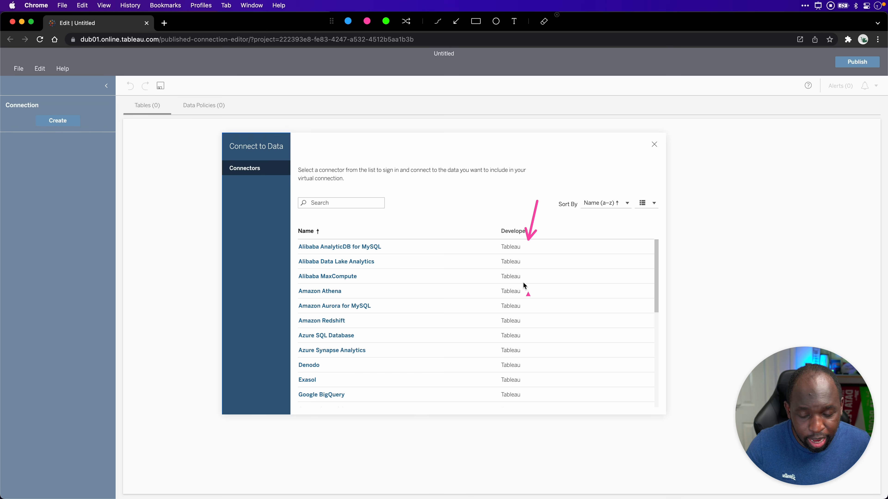
scroll(524, 286, down, 10)
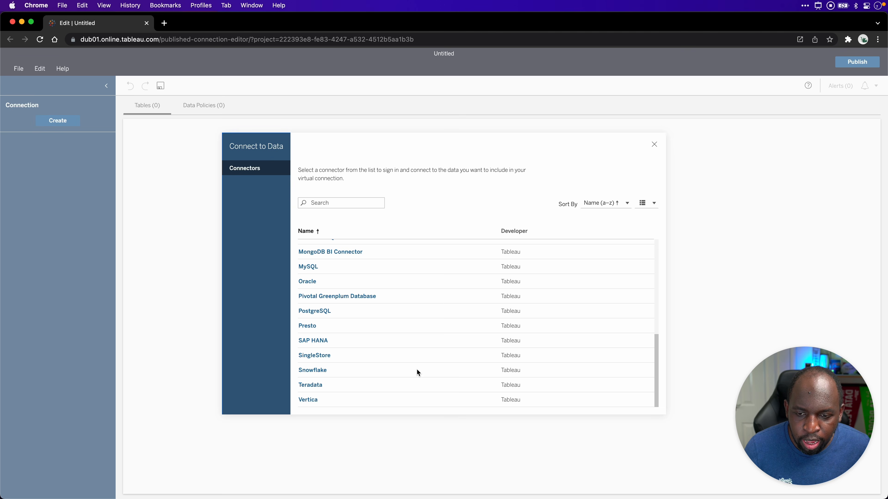
click(313, 371)
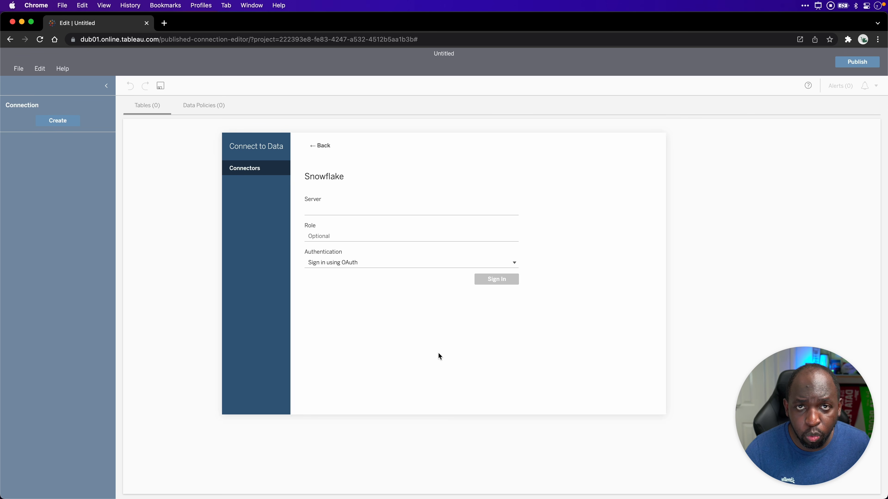
click(327, 211)
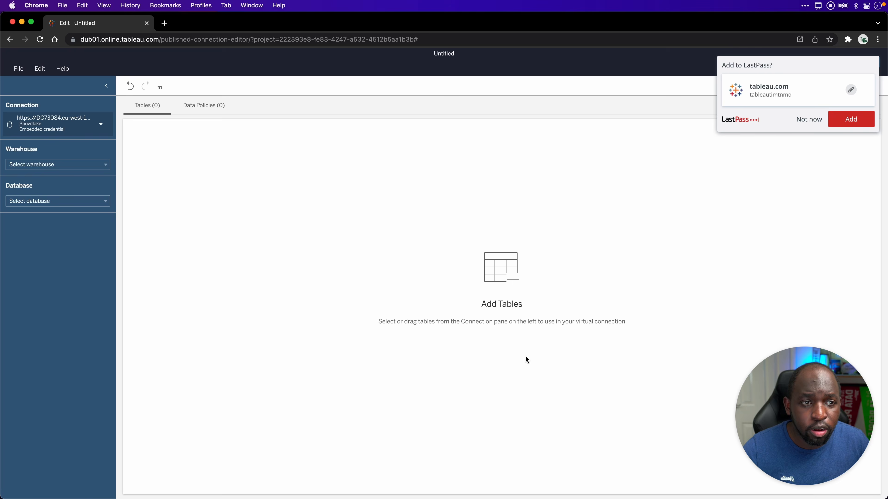
click(813, 121)
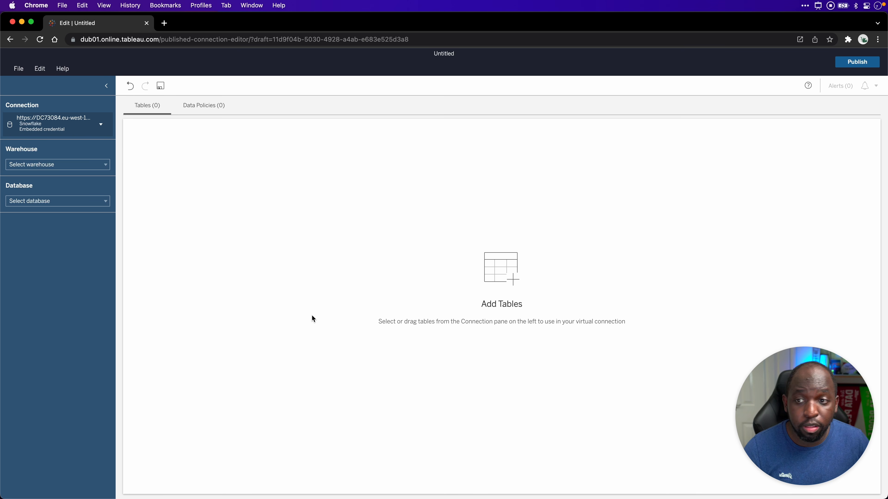
Step: Set the connection's warehouse to COMPUTE_WH and its database to TABLEAU_DEMO_DATABASE
click(96, 165)
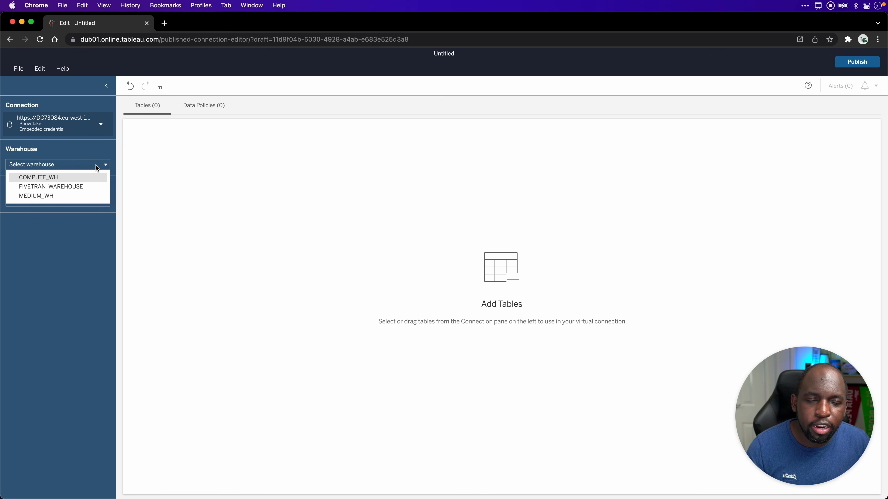
click(77, 178)
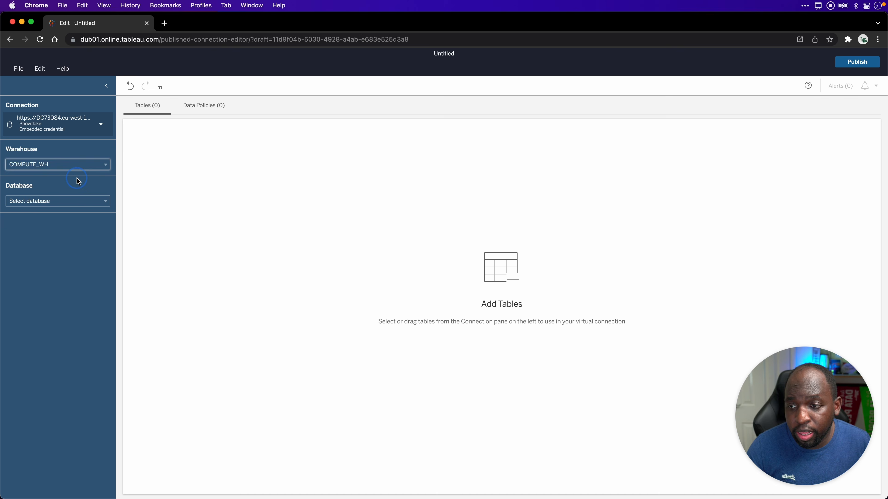
click(80, 198)
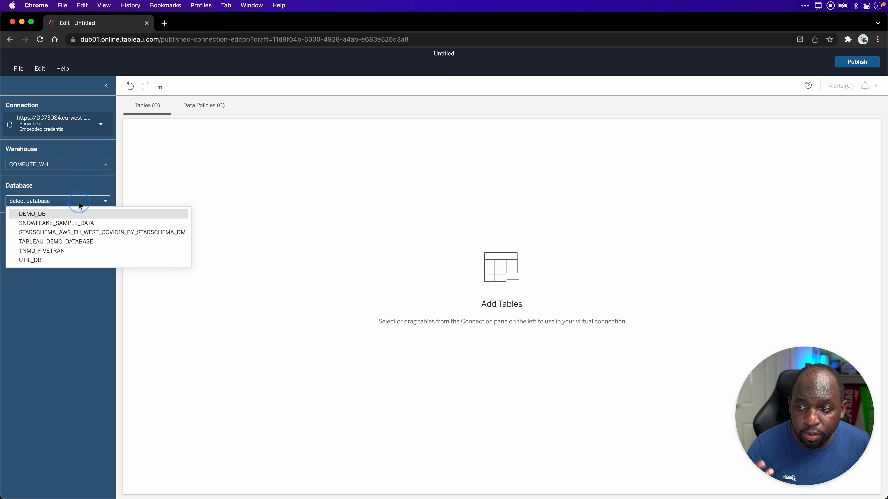
click(78, 242)
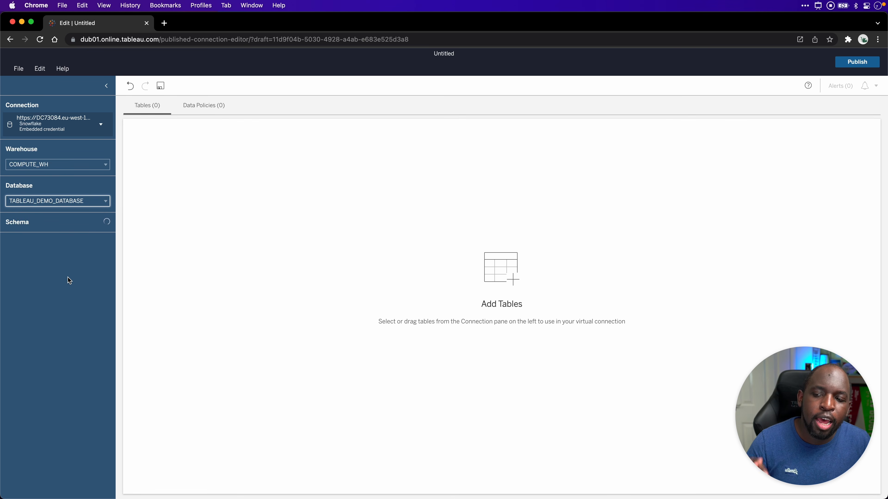
key(ctrl)
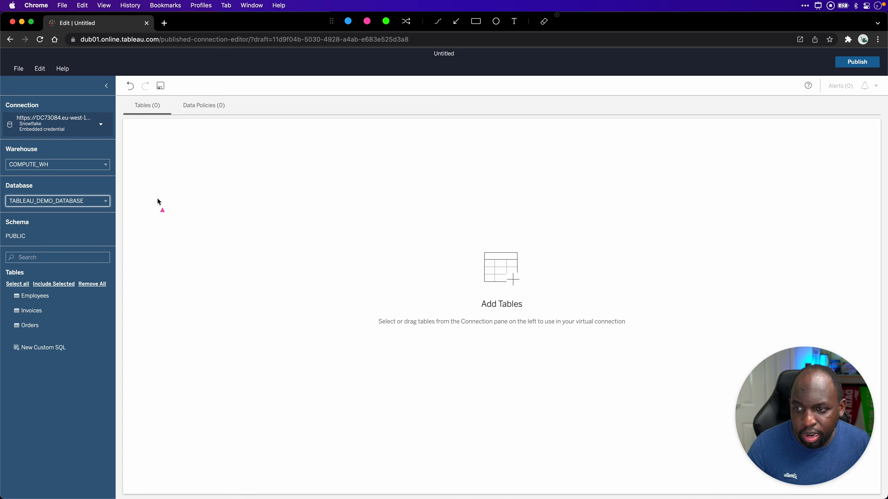
drag(158, 202, 62, 304)
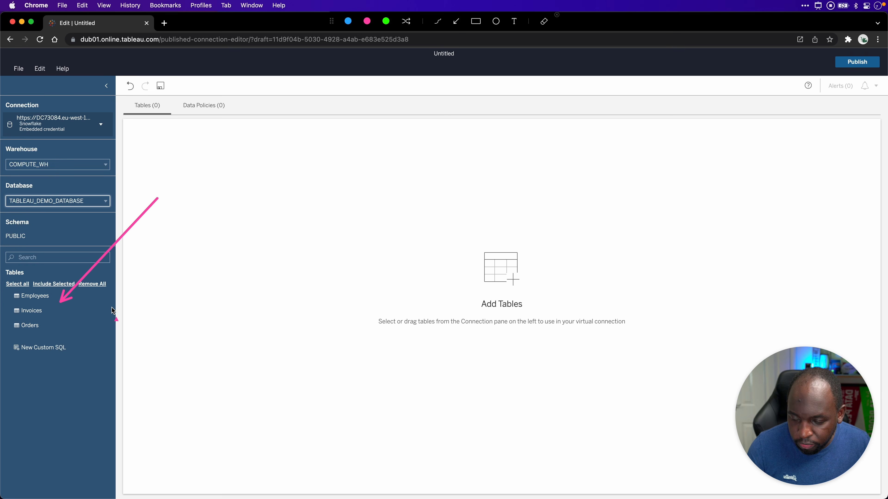
key(ctrl+a)
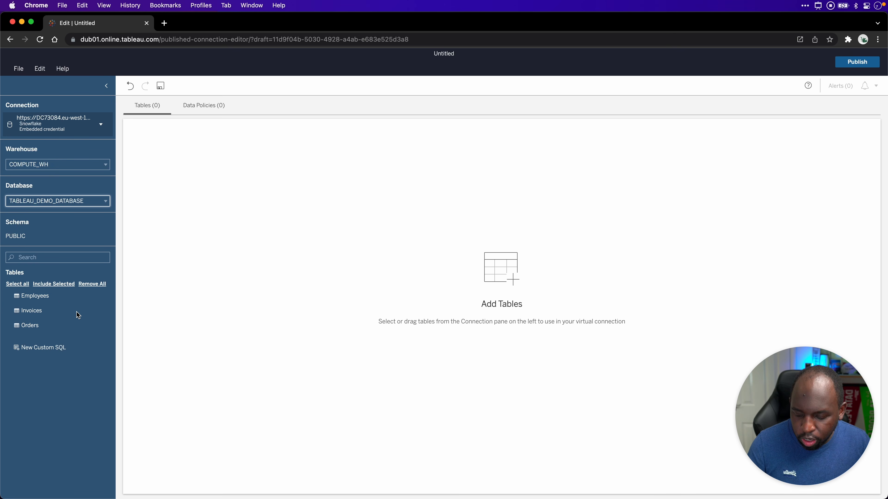
key(ctrl+a)
mouse_move(121, 384)
mouse_down()
mouse_move(53, 345)
mouse_move(58, 356)
mouse_up()
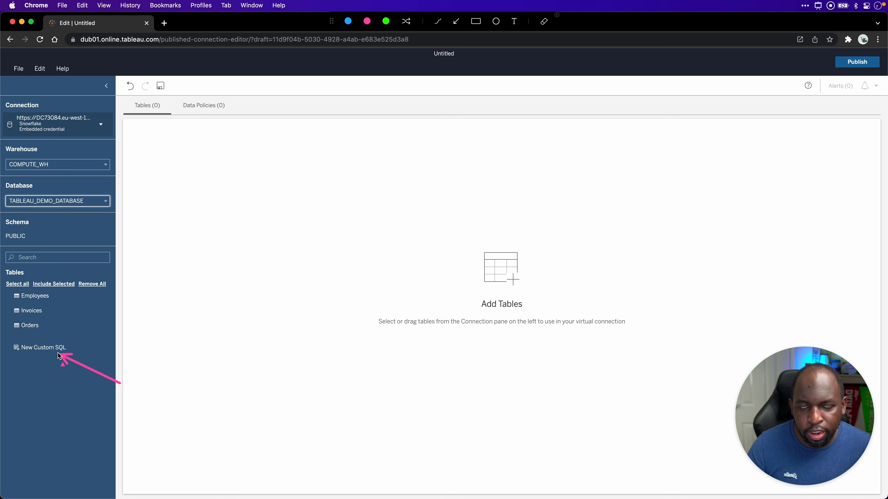
key(ctrl+a)
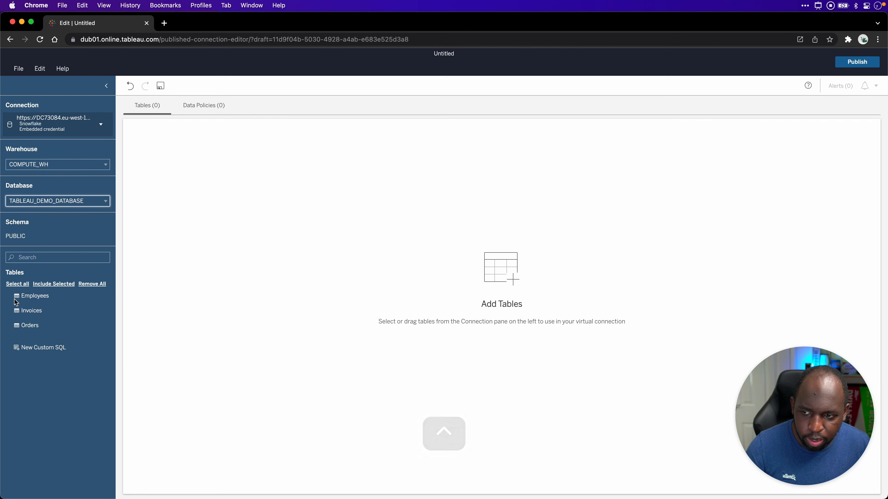
Step: Add the Employees, Invoices and Orders tables to the virtual connection
click(17, 284)
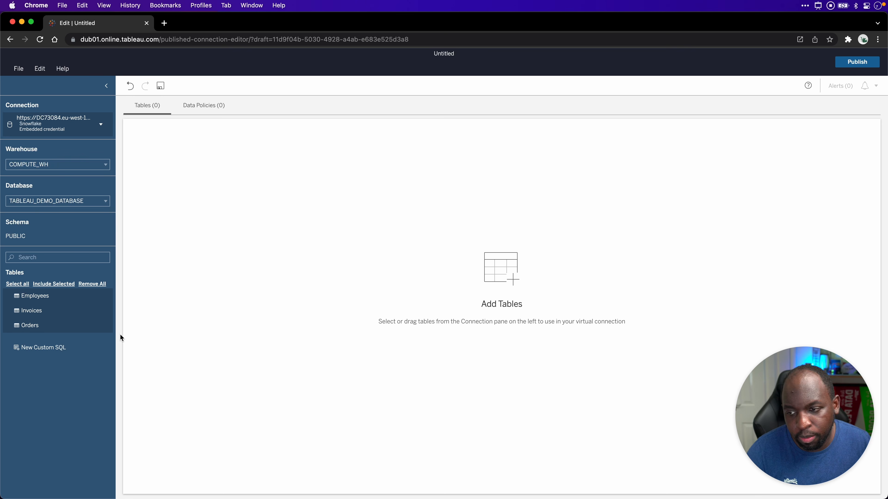
drag(60, 310, 240, 212)
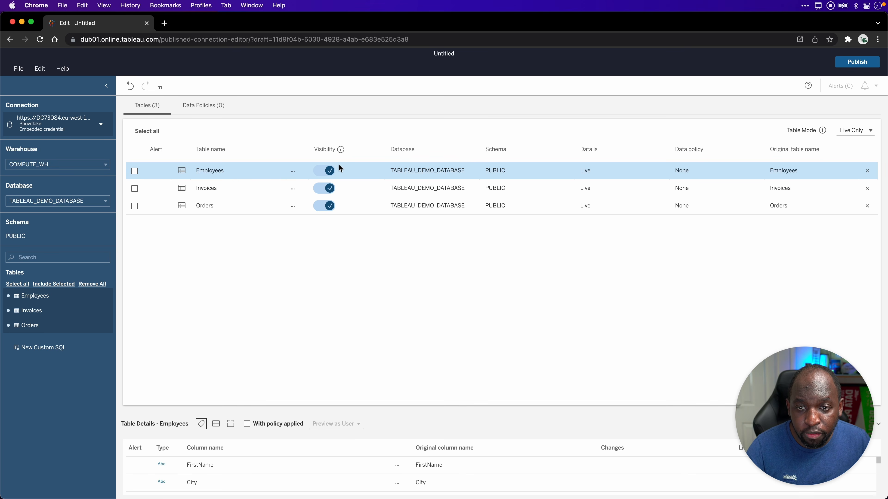
Step: View the table mode options and the actions available for the Employees table
mouse_move(342, 151)
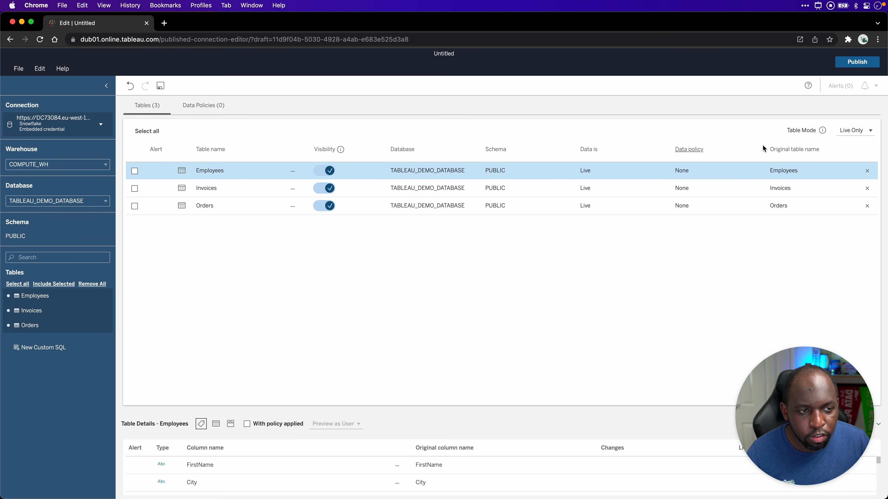
click(858, 131)
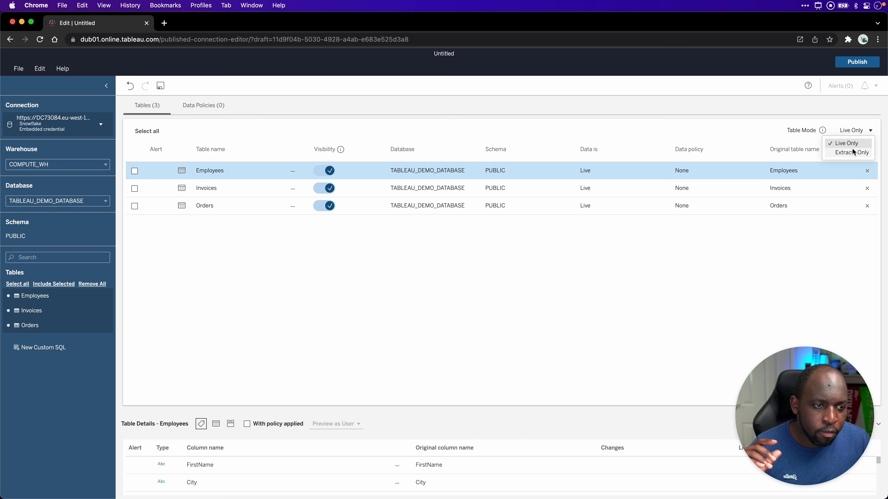
click(601, 177)
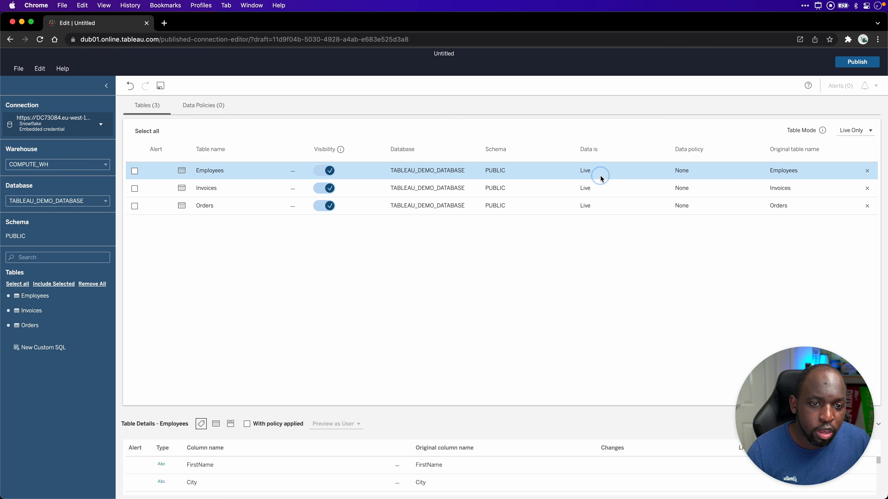
click(293, 171)
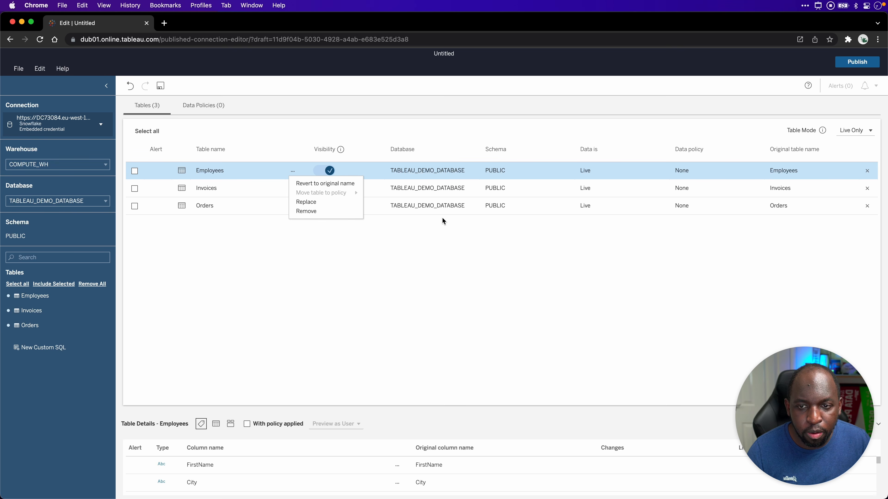
click(474, 276)
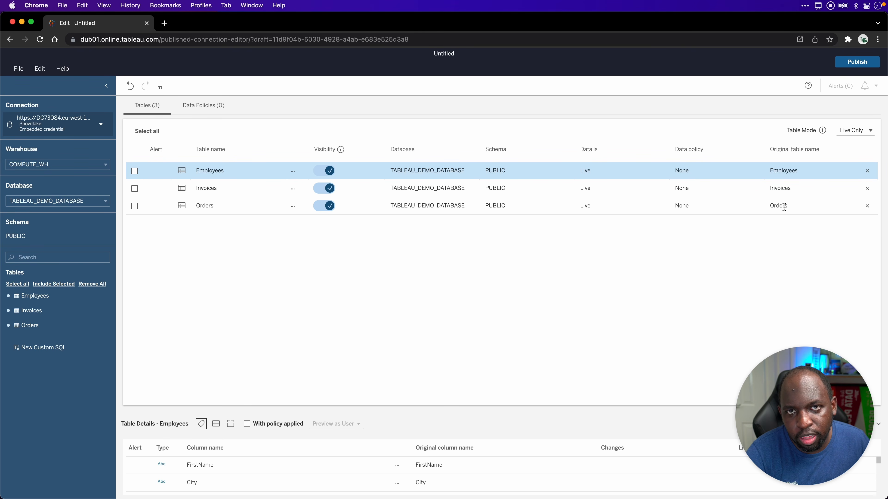
key(ctrl)
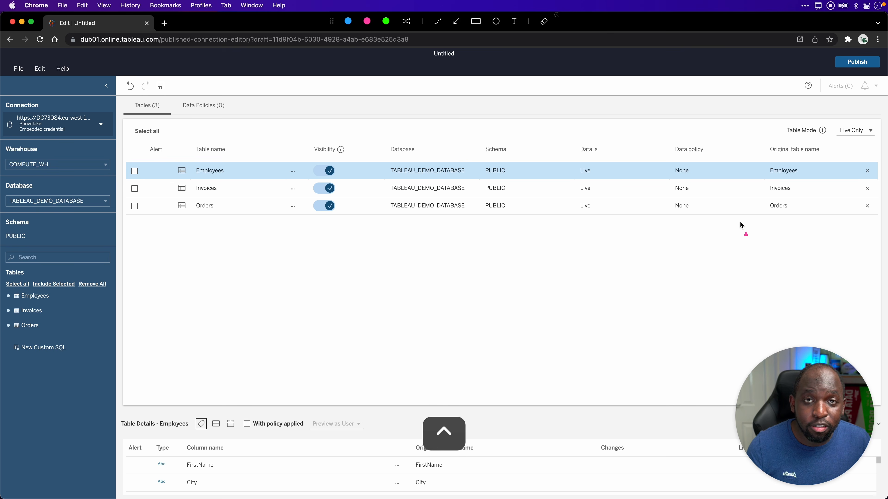
drag(596, 223, 474, 402)
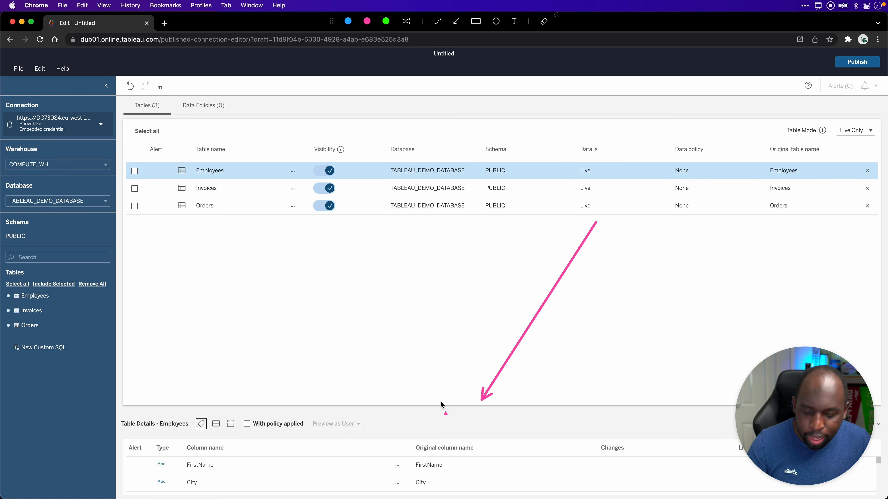
key(ctrl)
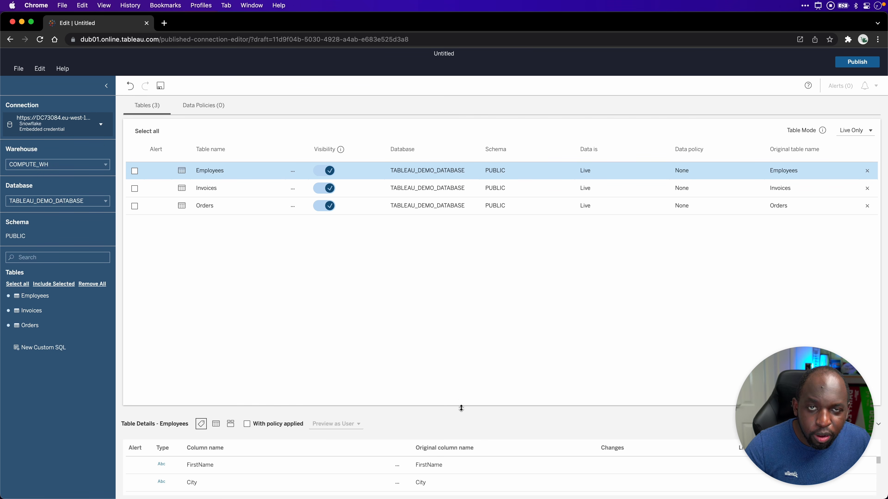
Step: Enlarge the Employees table's details area and show its row data instead of the column list
drag(461, 408, 523, 229)
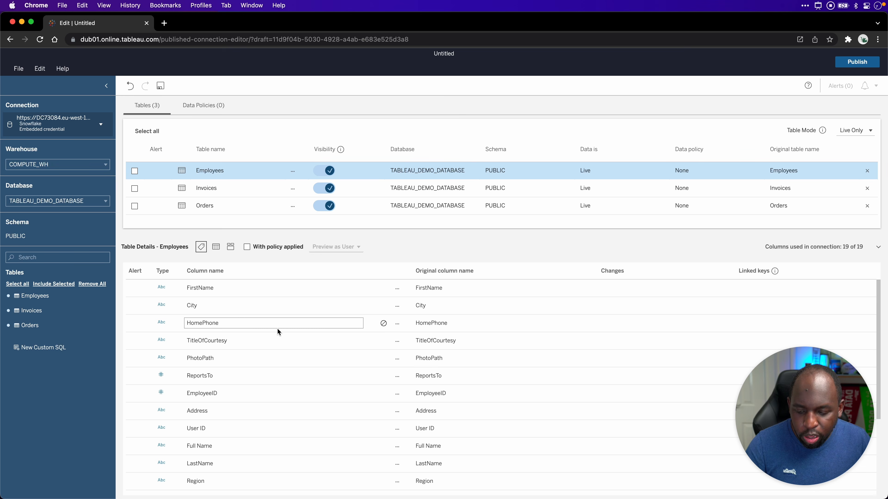
mouse_move(426, 230)
mouse_down()
mouse_move(422, 337)
mouse_move(439, 220)
mouse_up()
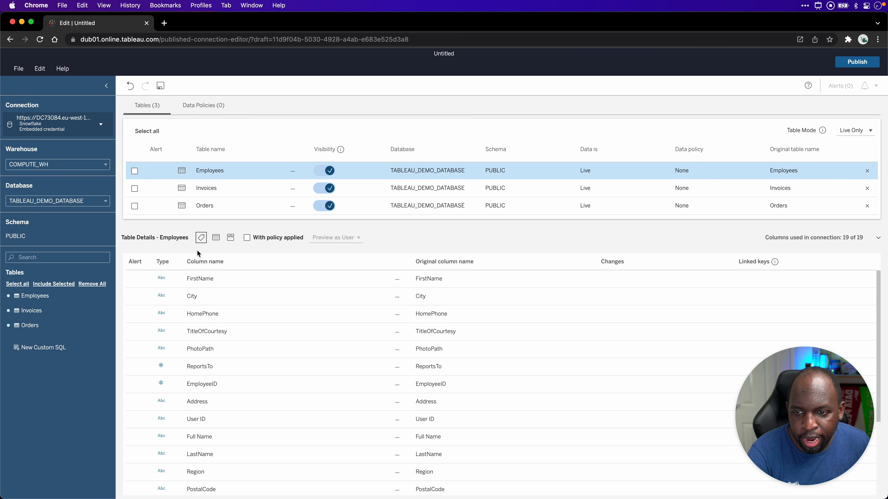
drag(294, 258, 216, 247)
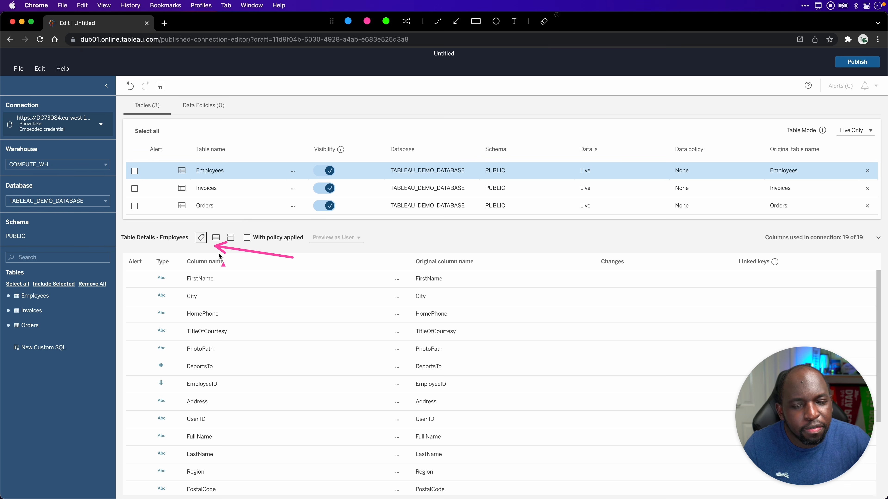
key(ctrl)
key(ctrl)
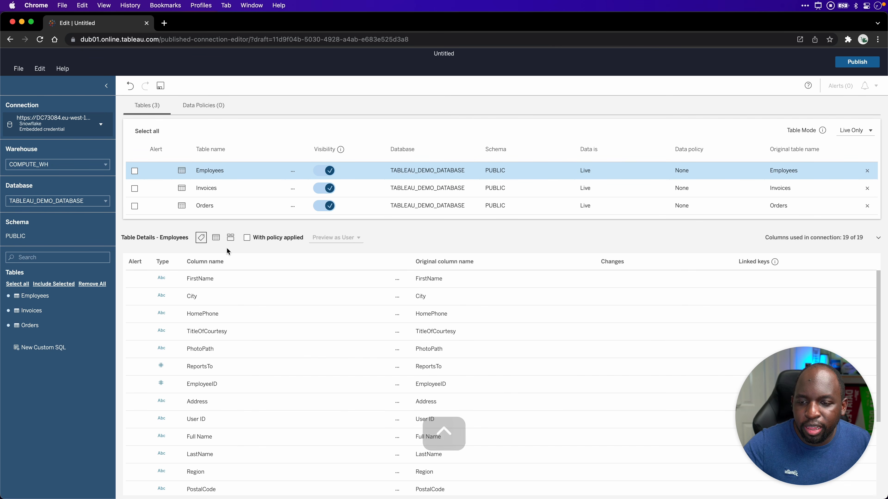
click(216, 238)
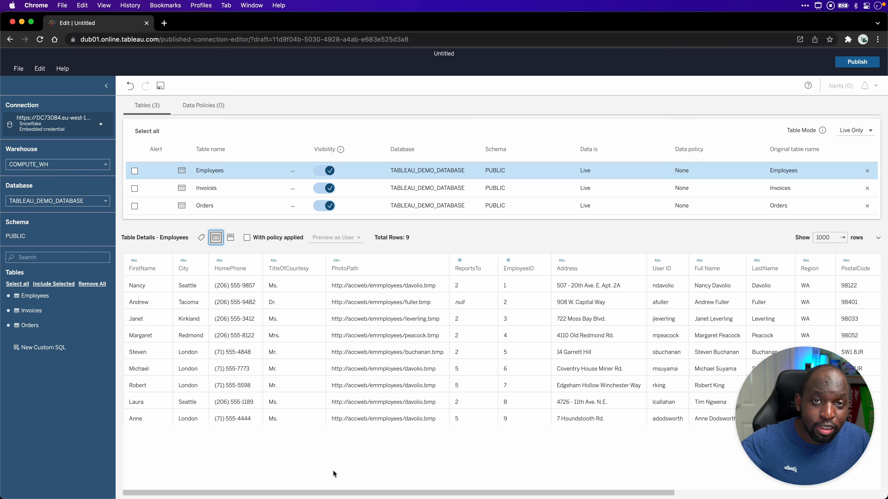
key(ctrl+a)
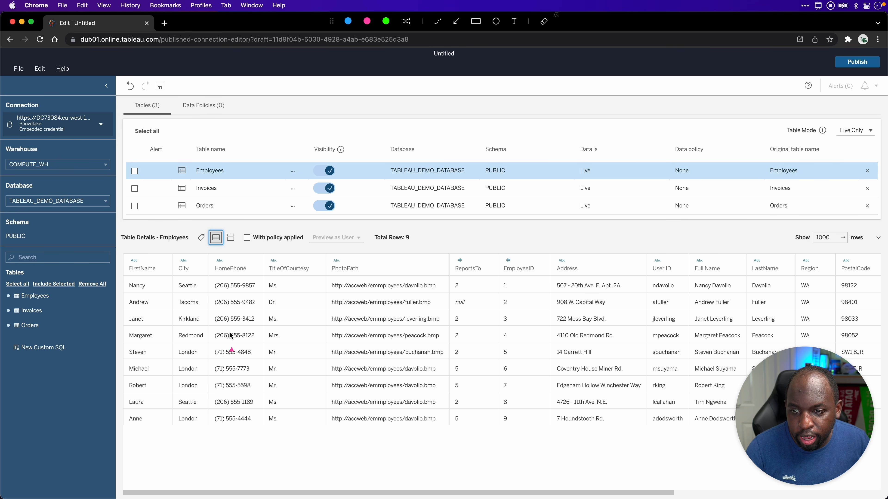
drag(241, 318, 165, 397)
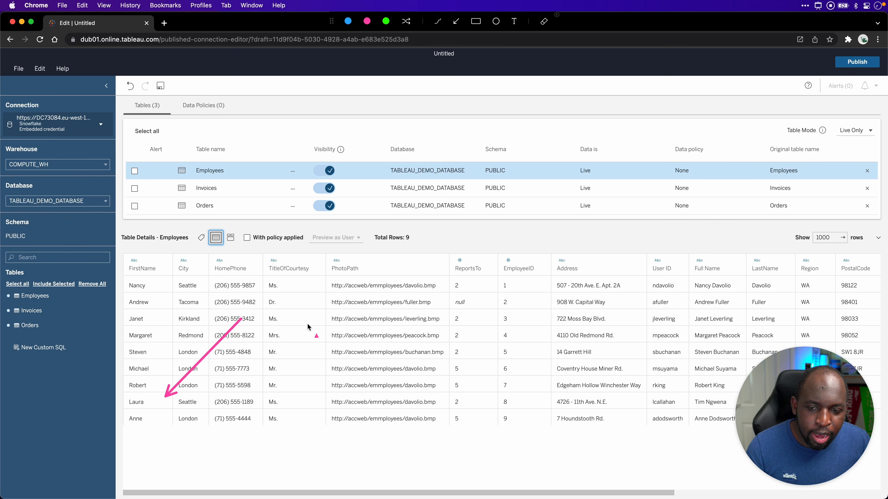
mouse_move(265, 319)
mouse_down()
mouse_move(420, 341)
mouse_move(668, 407)
mouse_move(691, 402)
mouse_up()
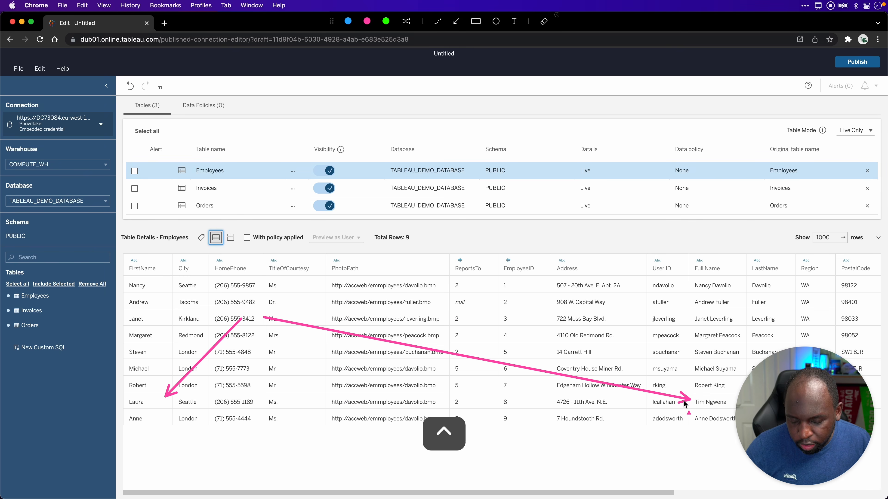
key(ctrl+a)
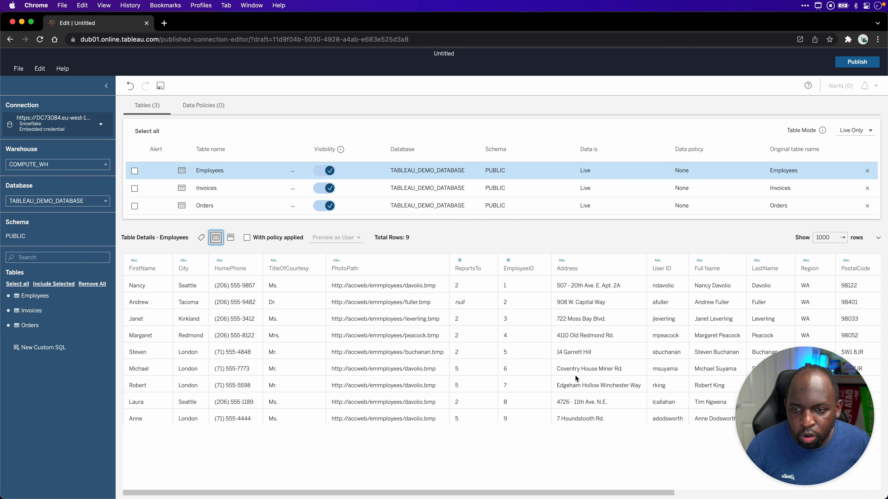
Step: Show the Invoices table's row data and examine its Salesperson column
click(180, 190)
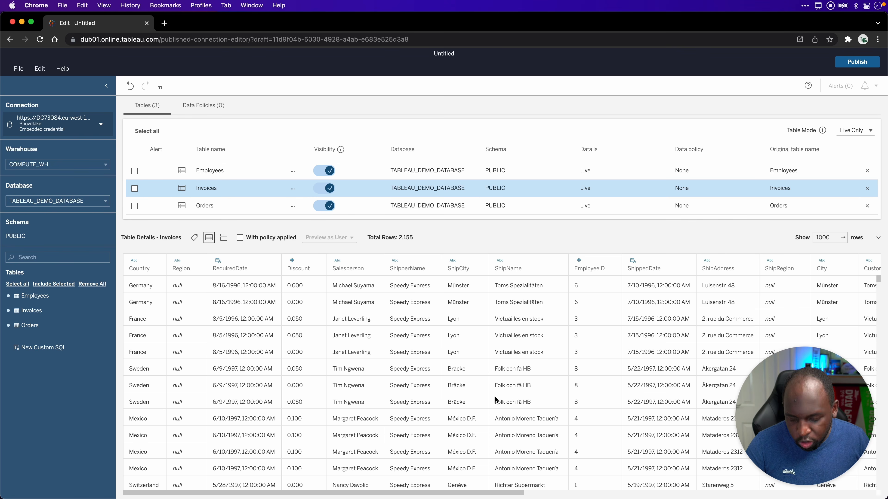
key(ctrl)
drag(397, 301, 374, 362)
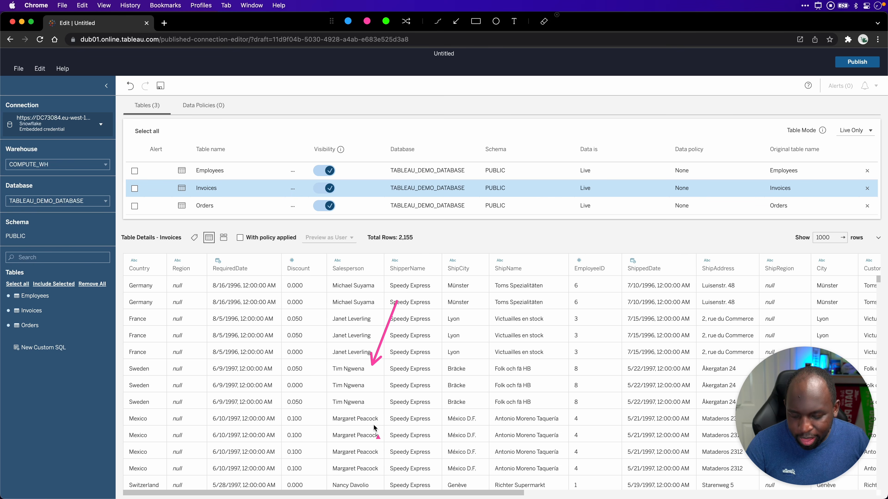
key(ctrl)
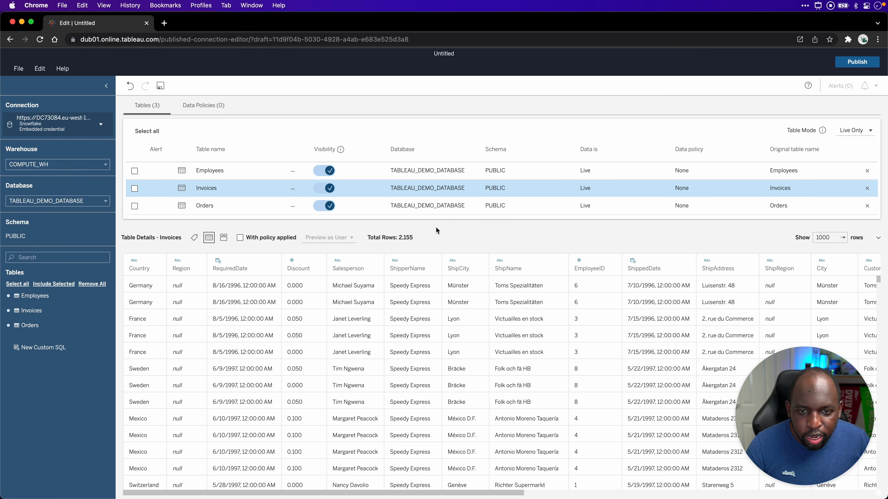
click(502, 241)
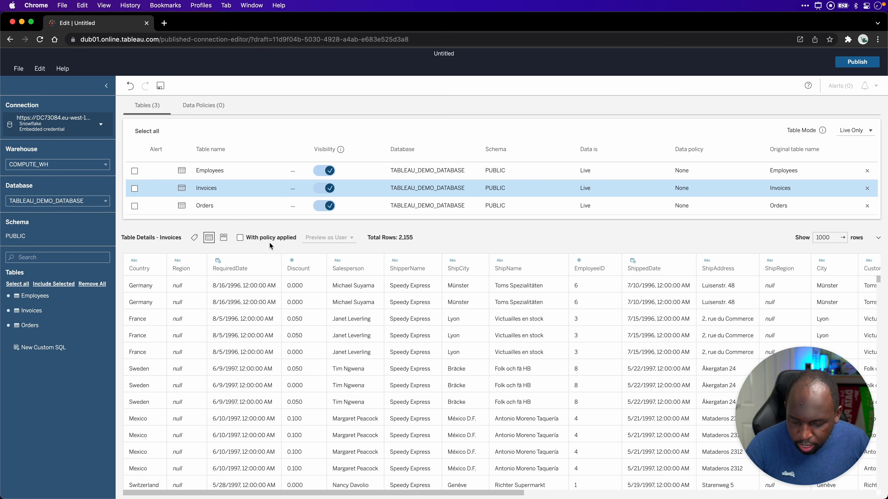
key(ctrl)
drag(269, 245, 164, 89)
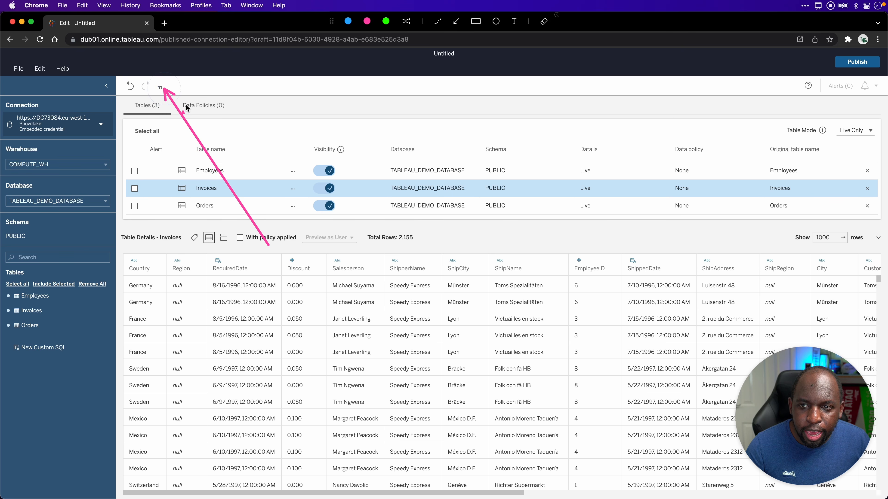
mouse_move(269, 245)
mouse_down()
mouse_move(713, 127)
mouse_move(823, 63)
mouse_up()
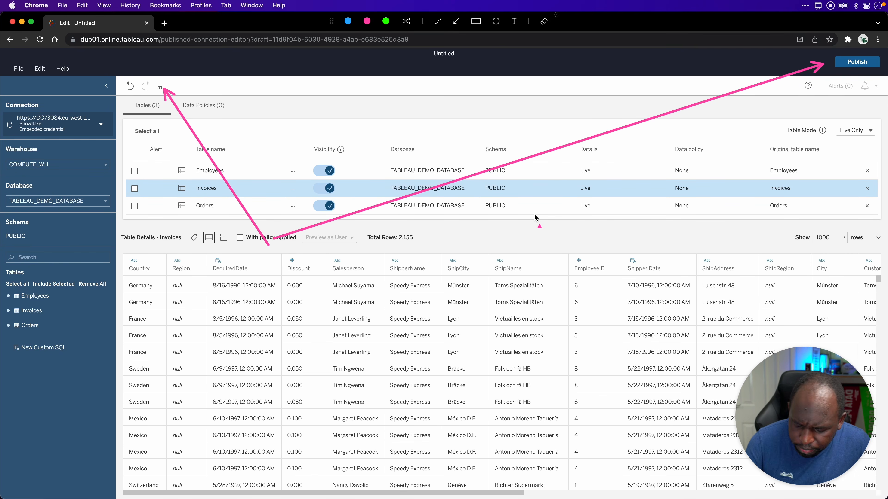
key(ctrl)
Step: Save the virtual connection as a draft
click(164, 88)
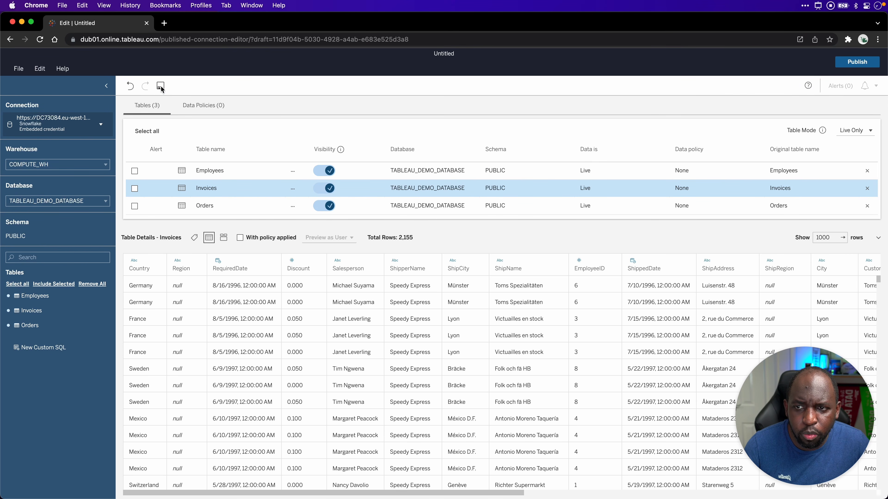
key(ctrl)
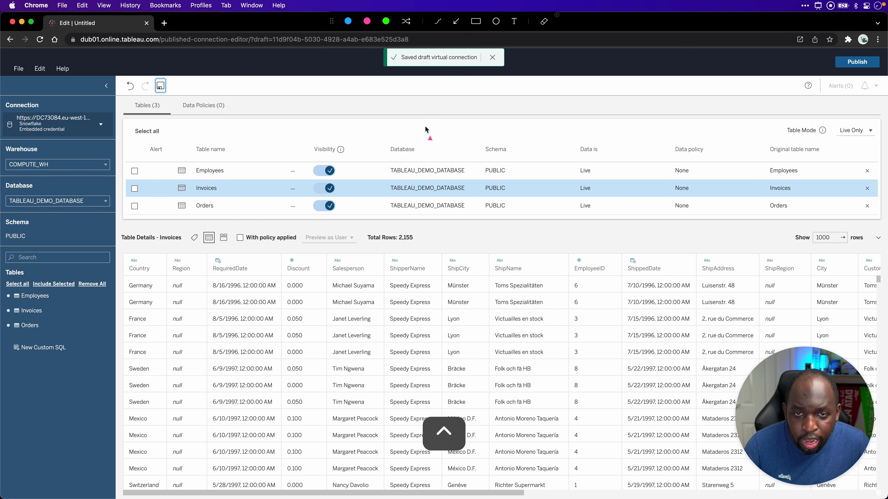
drag(428, 115, 440, 65)
key(ctrl)
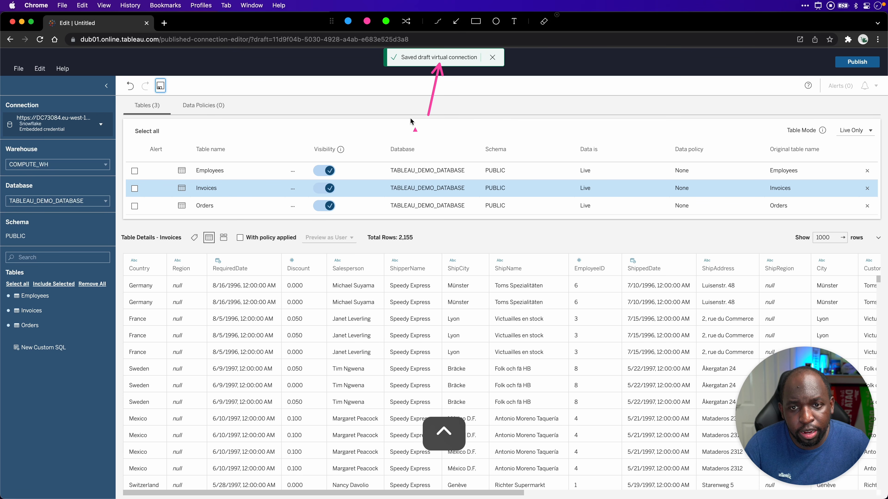
Step: Publish the virtual connection to the 2021-4 project under the name Snowflake
click(852, 61)
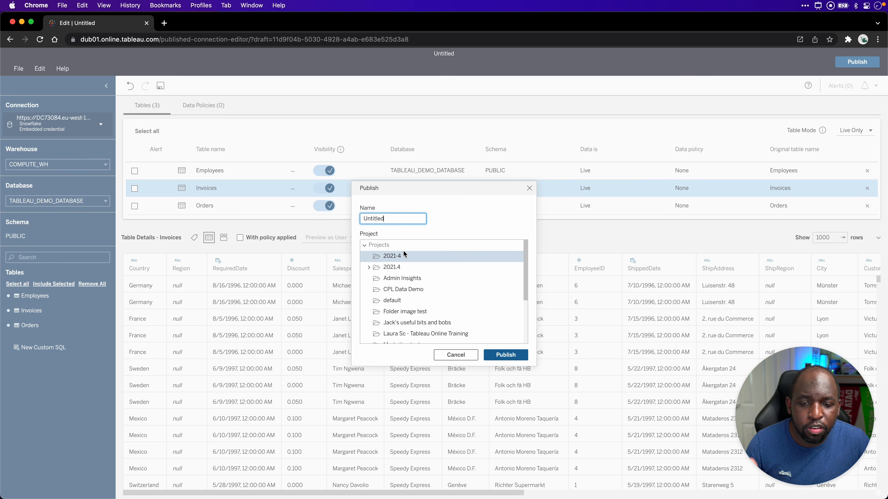
click(400, 218)
double_click(401, 219)
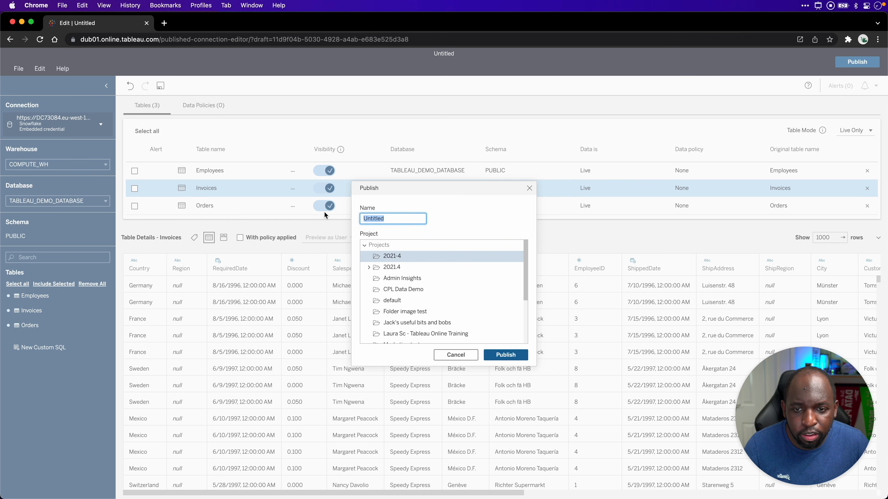
text(Snowf)
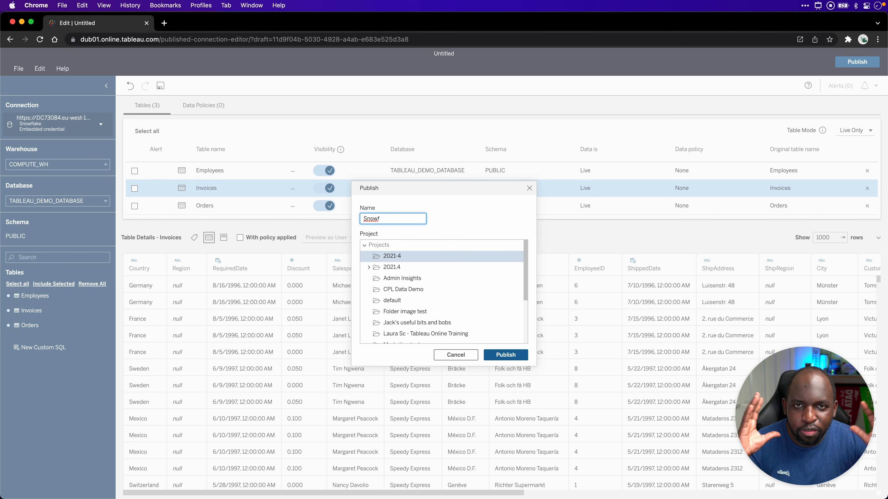
text(lake)
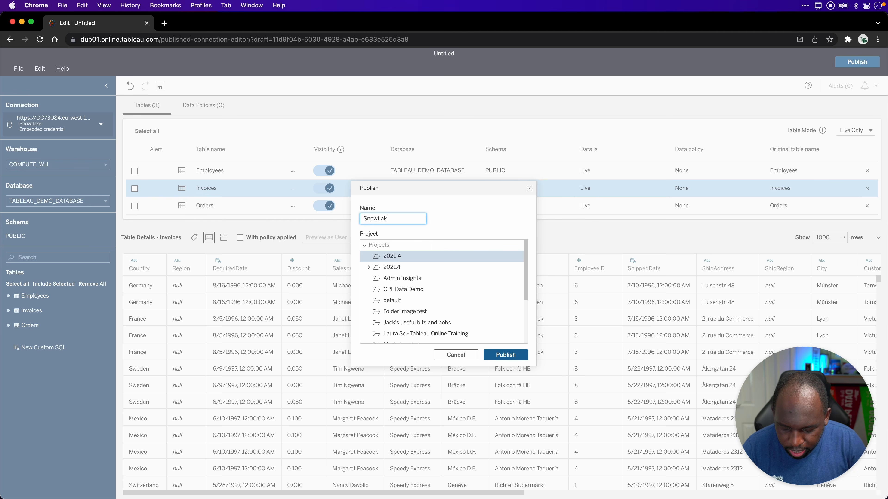
click(504, 356)
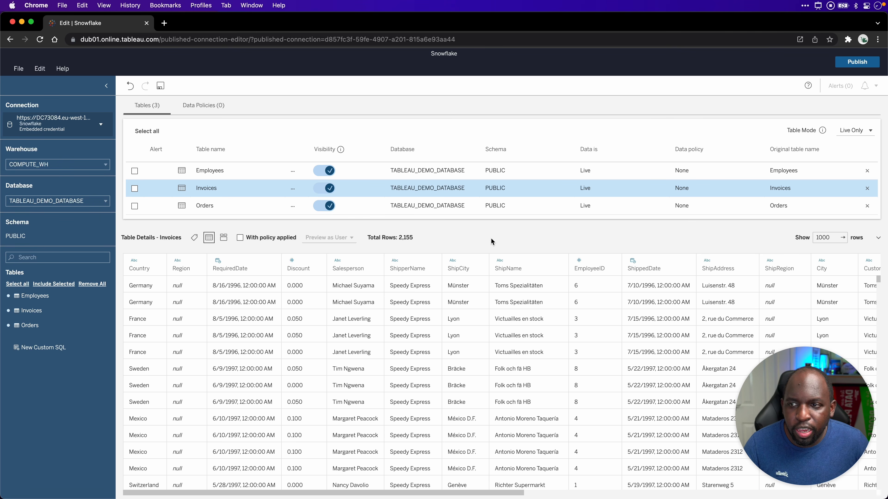
Step: Switch to the Tableau Online window, refresh the 2021-4 project and open the published Snowflake virtual connection
key(ctrl+Up)
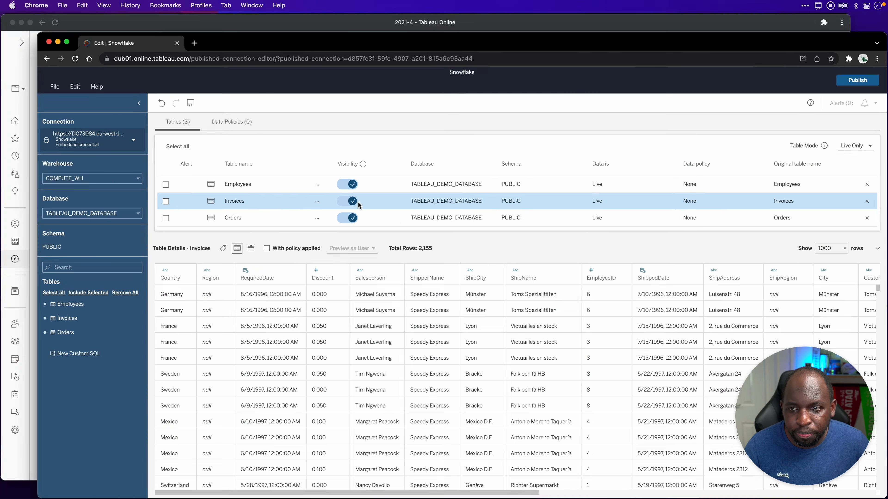
click(199, 168)
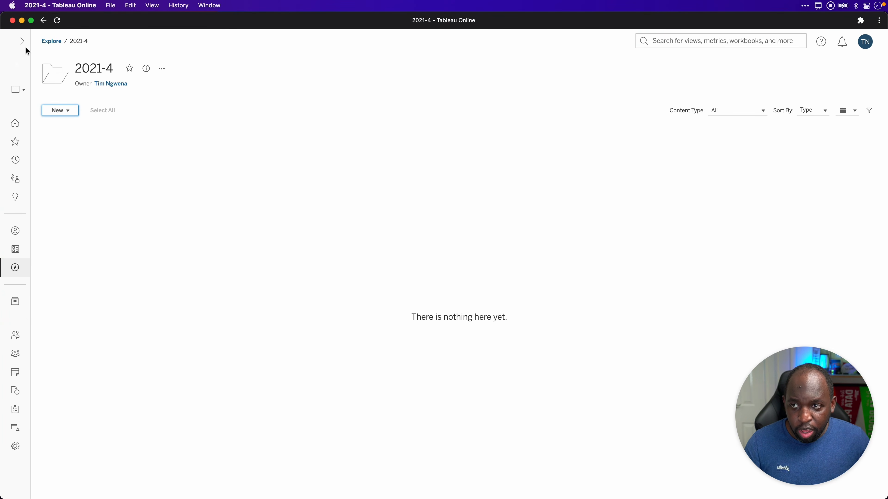
click(57, 20)
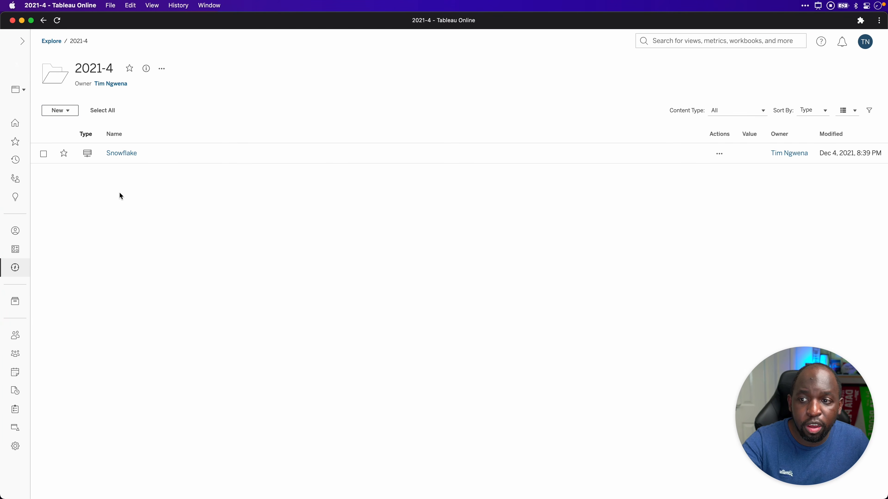
click(122, 154)
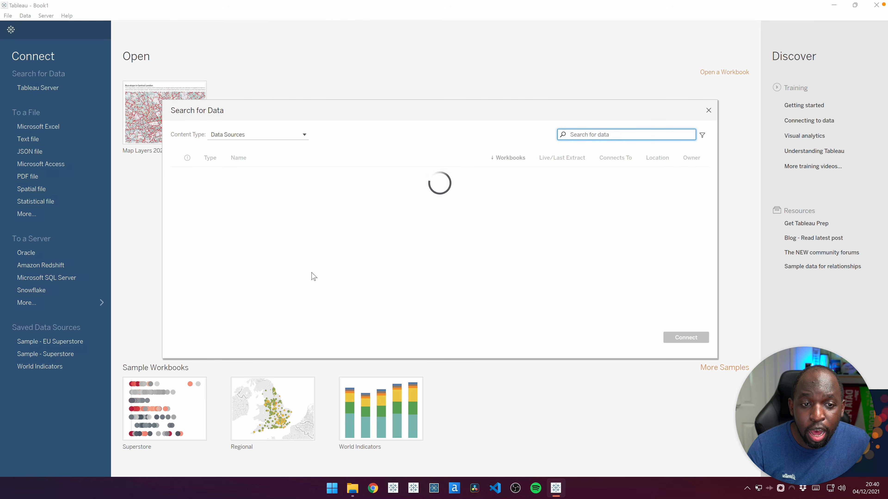
Step: In Tableau Desktop's data search, list the virtual connections and connect to the published Snowflake one
click(272, 136)
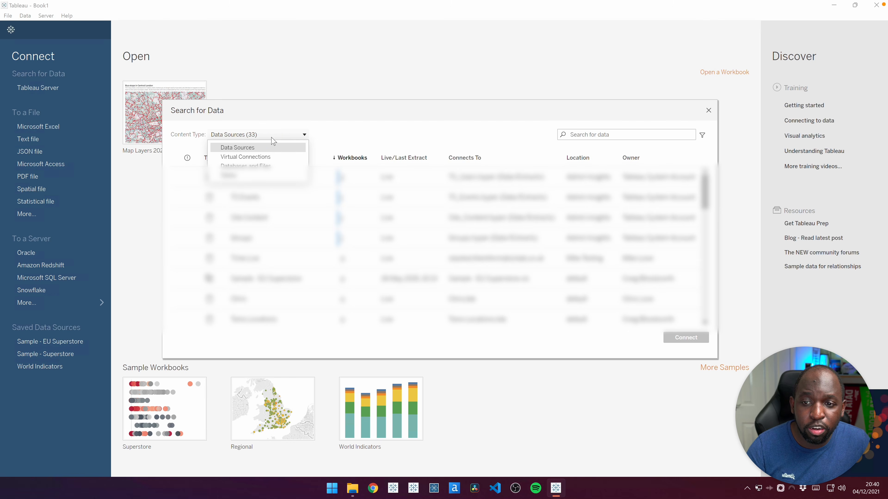
click(268, 158)
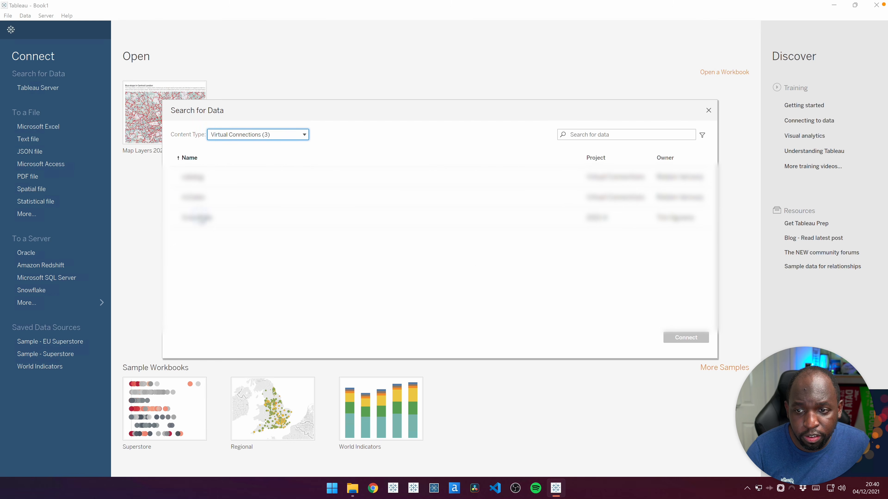
click(199, 222)
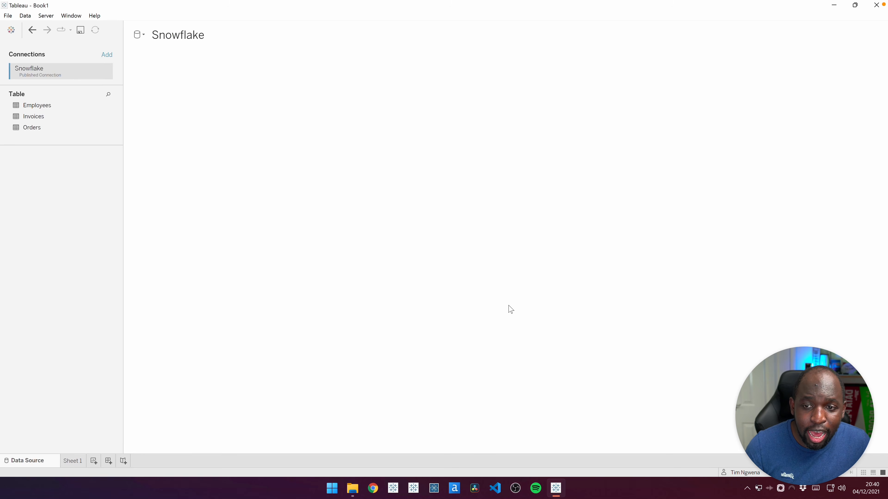
key(ctrl+a)
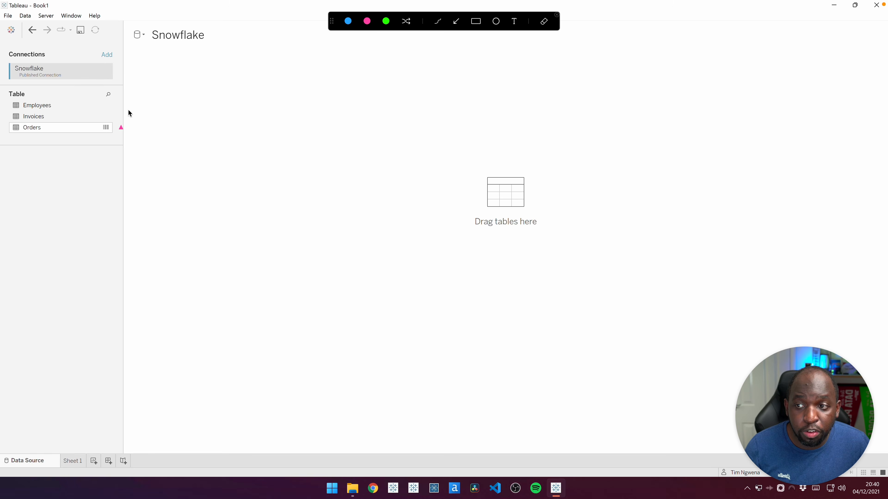
drag(148, 98, 74, 106)
key(ctrl+a)
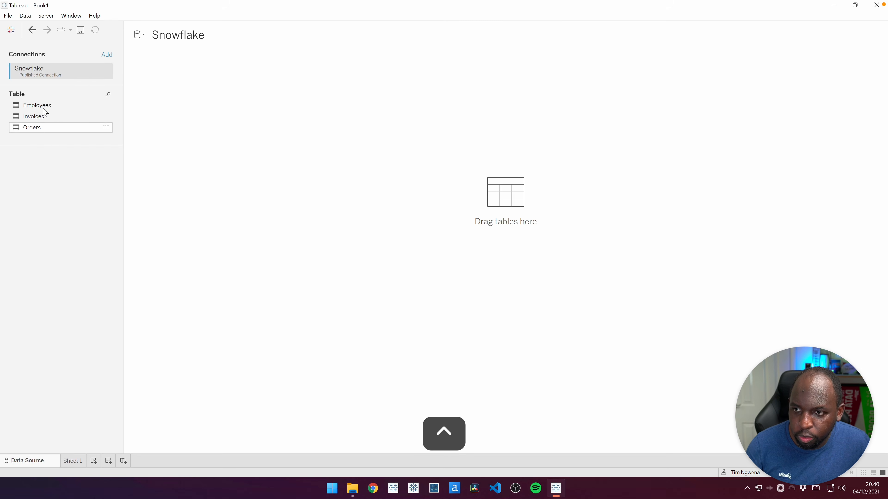
Step: Add the Employees and Invoices tables to the data model and relate them on EmployeeID = EmployeeID (Invoices)
drag(42, 111, 245, 99)
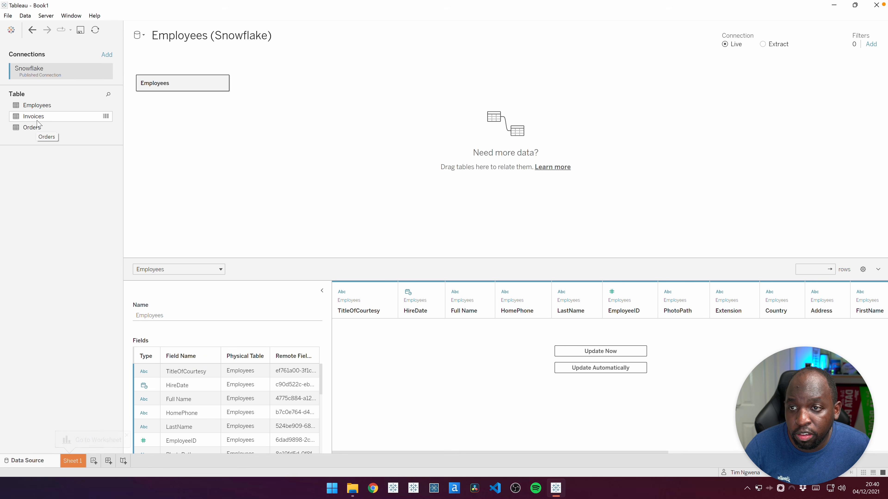
drag(33, 116, 116, 119)
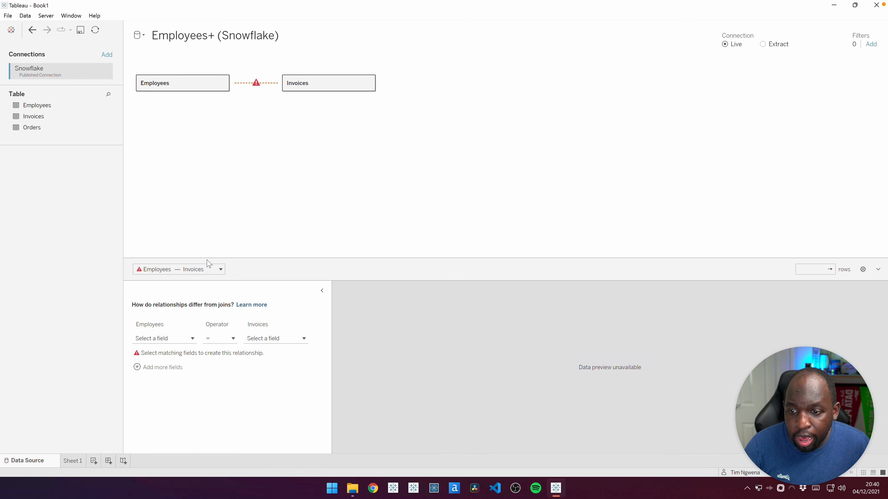
click(189, 338)
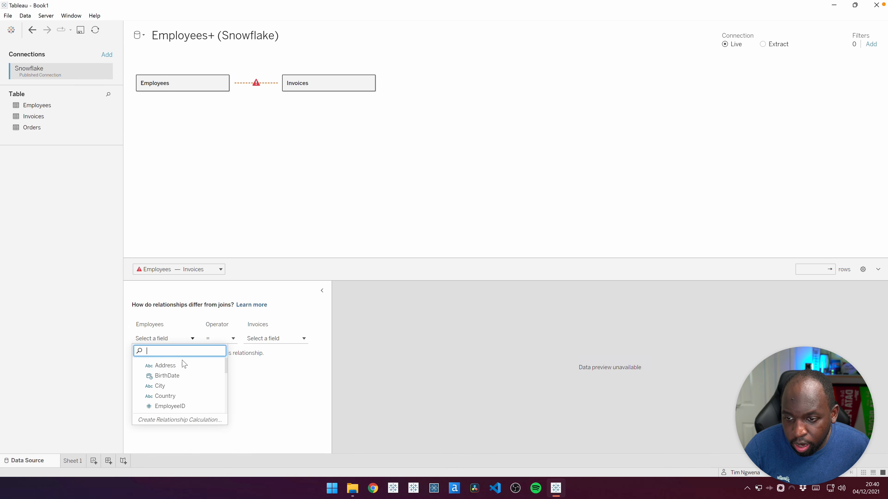
click(173, 406)
click(271, 341)
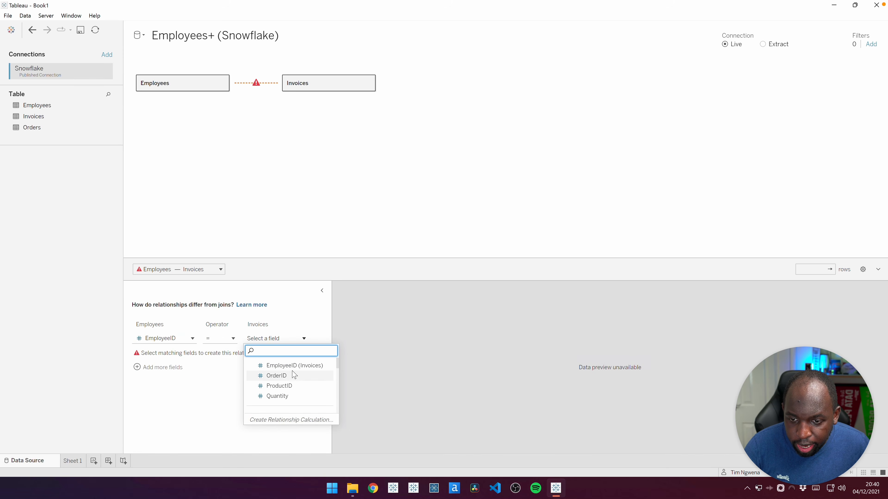
key(Return)
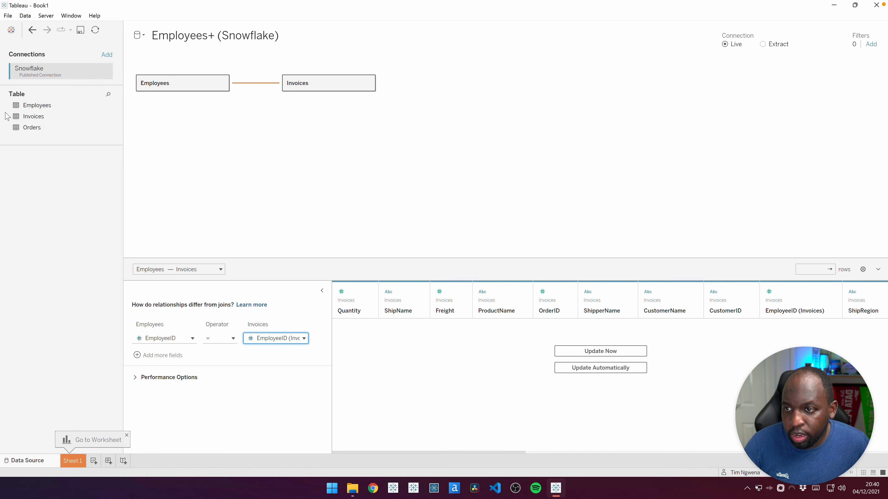
Step: Add the Orders table to the data model and relate it to Employees on EmployeeID = EmployeeID (Orders)
drag(49, 128, 300, 151)
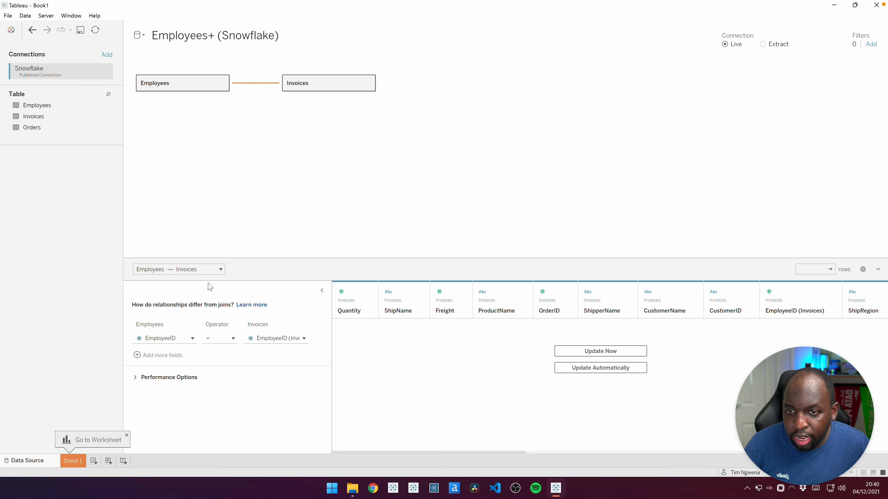
click(192, 341)
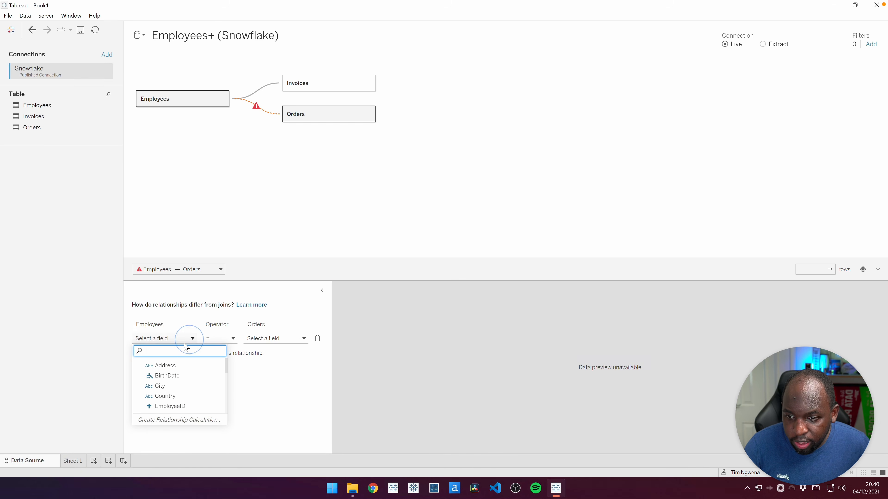
click(182, 405)
click(274, 341)
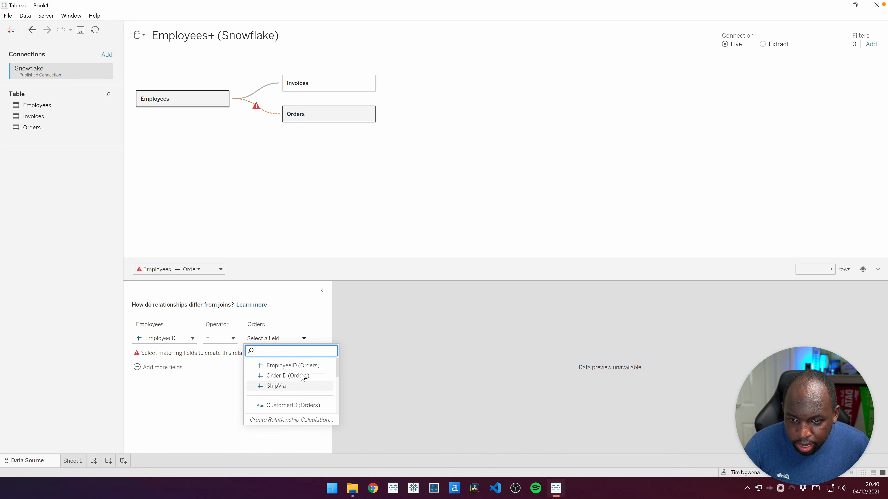
key(Return)
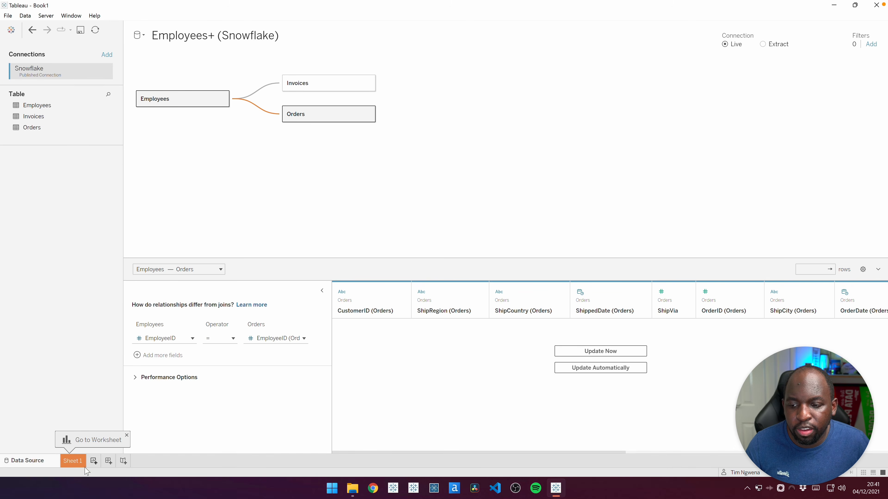
Step: Open Sheet 1 and widen the data pane to review the fields from the virtual connection's tables
click(73, 460)
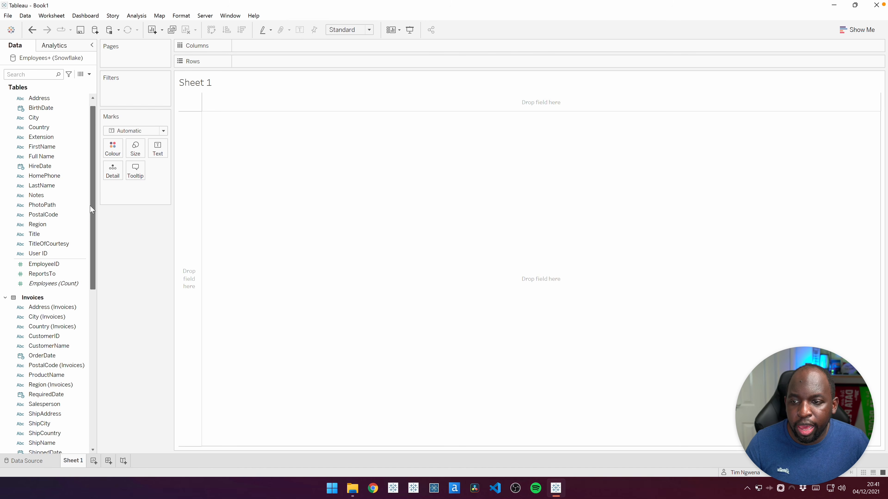
drag(93, 208, 90, 126)
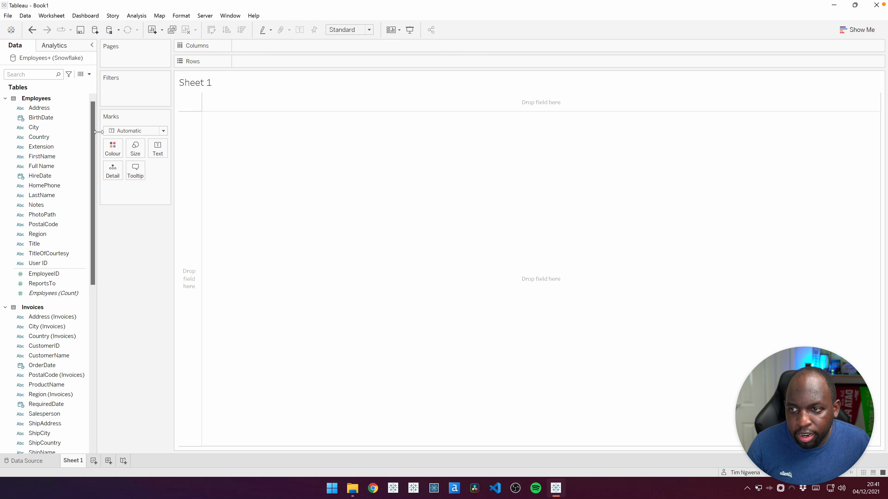
drag(91, 123, 110, 105)
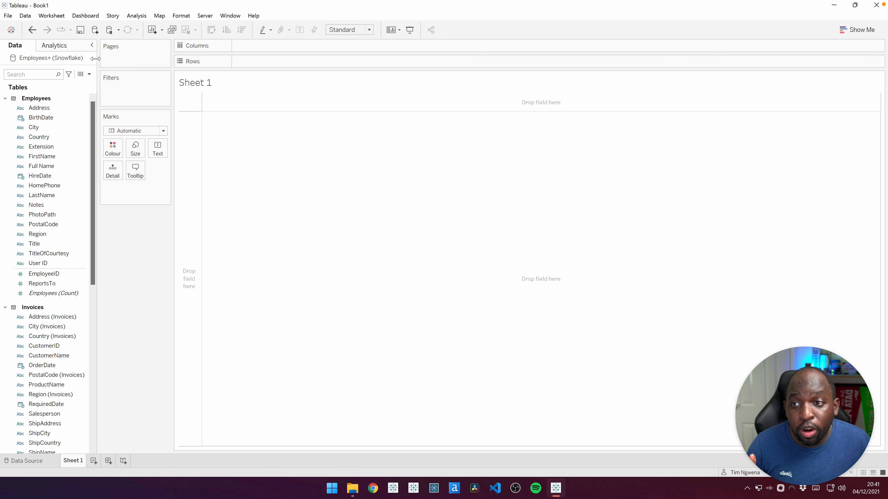
drag(95, 58, 138, 67)
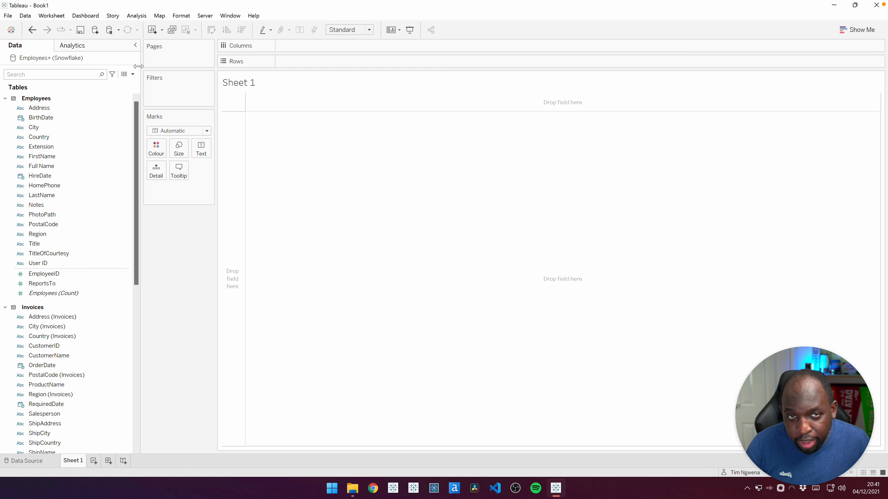
key(ctrl+a)
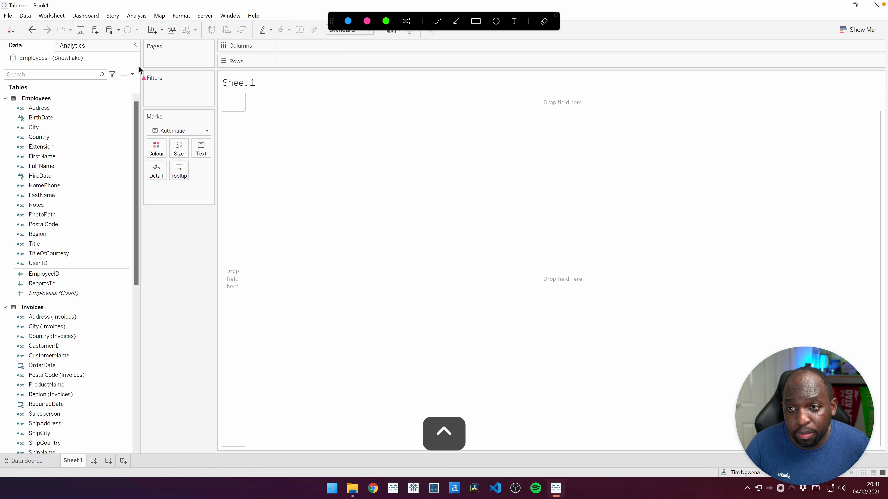
drag(153, 107, 15, 60)
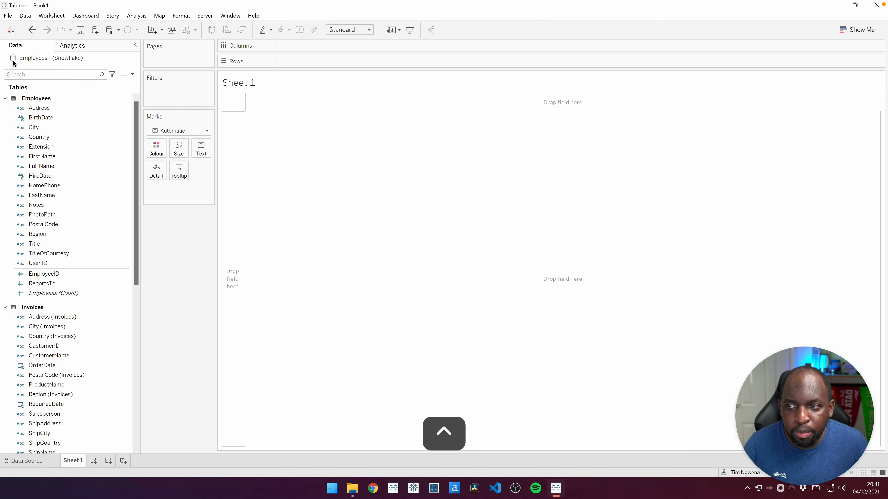
Step: Open the Employees+ (Snowflake) data source for editing, try to edit its published Snowflake connection, and return to Sheet 1
right_click(42, 61)
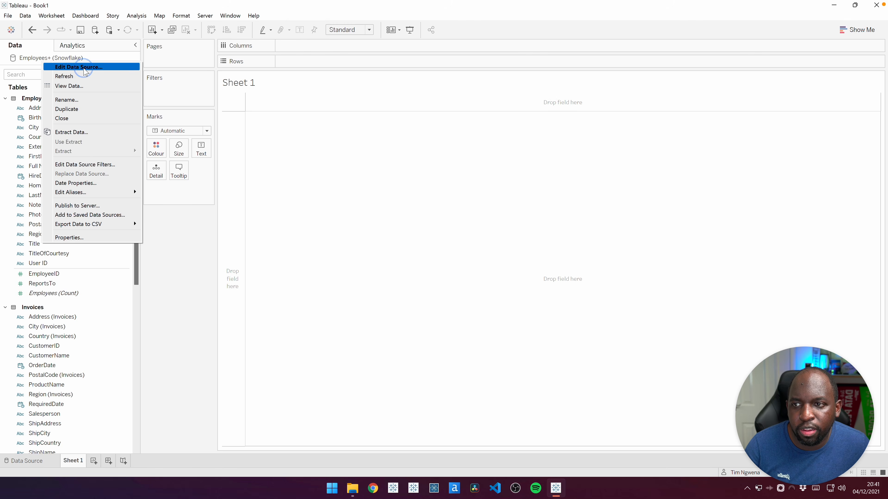
click(70, 67)
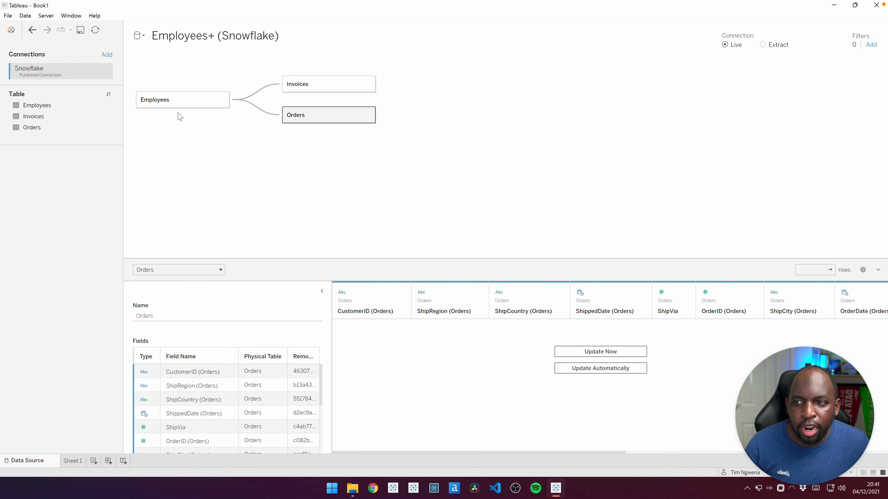
click(105, 71)
click(131, 83)
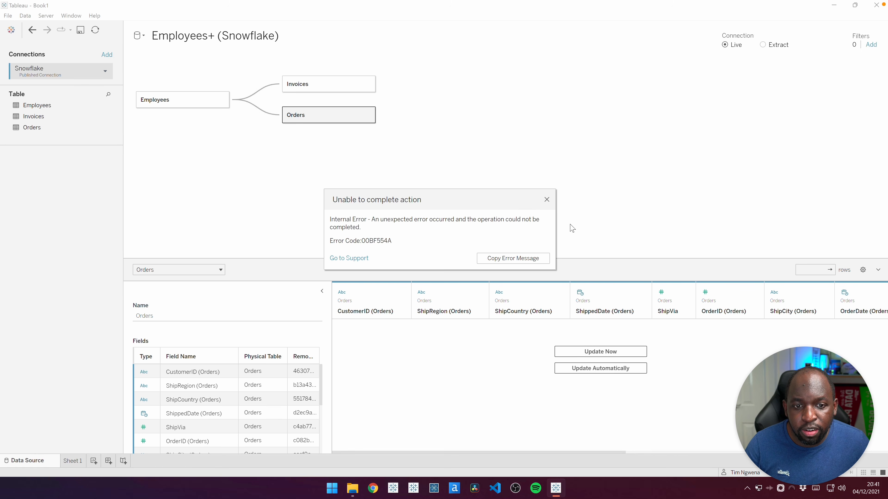
click(546, 199)
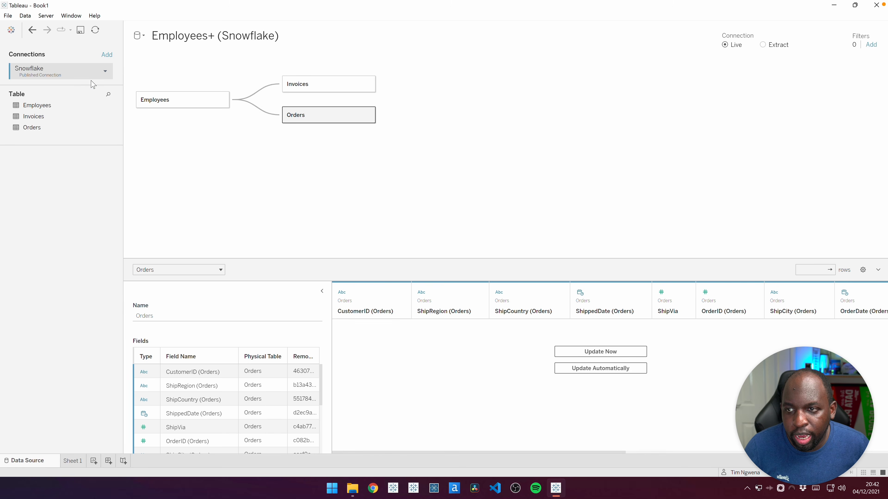
click(105, 71)
click(136, 84)
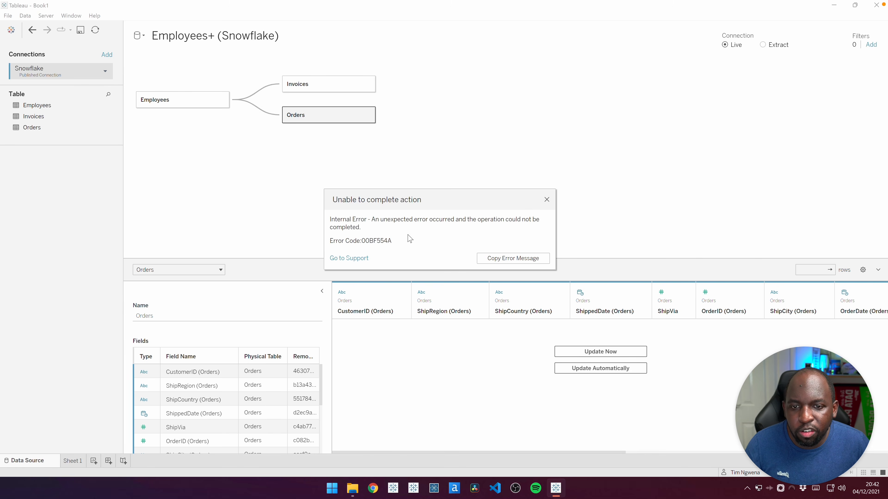
click(547, 200)
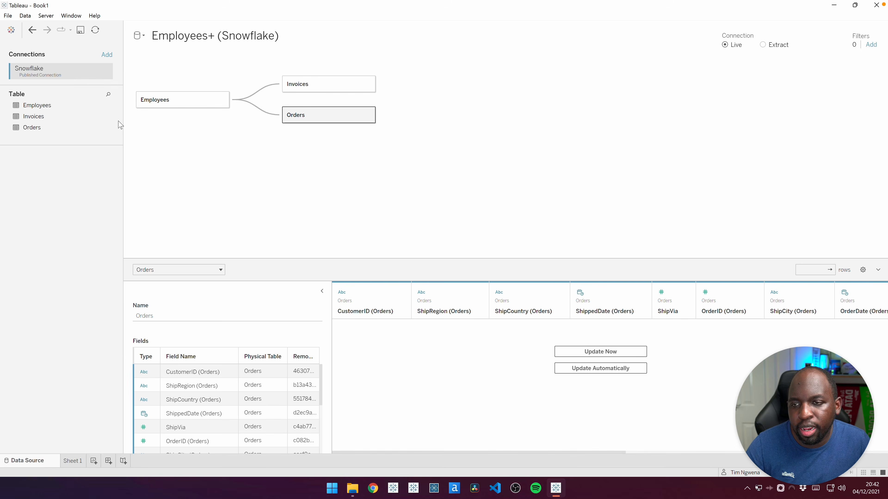
click(73, 461)
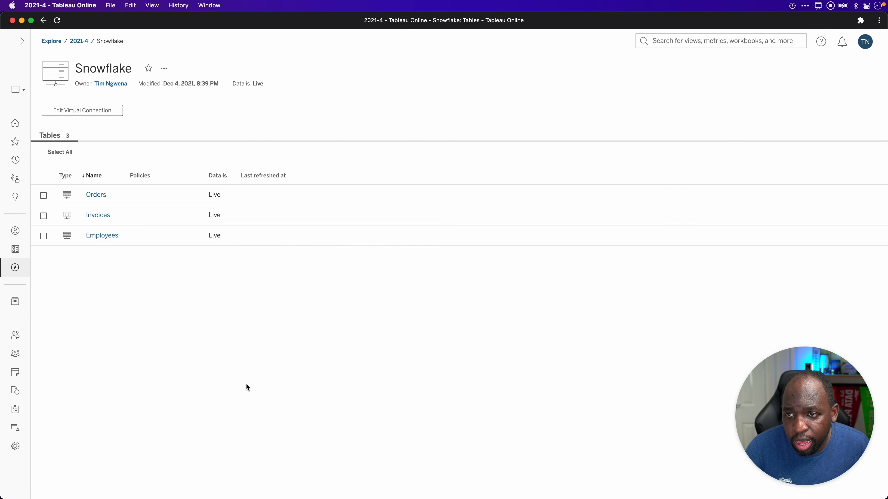
Step: Switch to the Snowflake virtual connection editor in Chrome, turn off visibility for the Invoices table and publish the change
key(ctrl+Up)
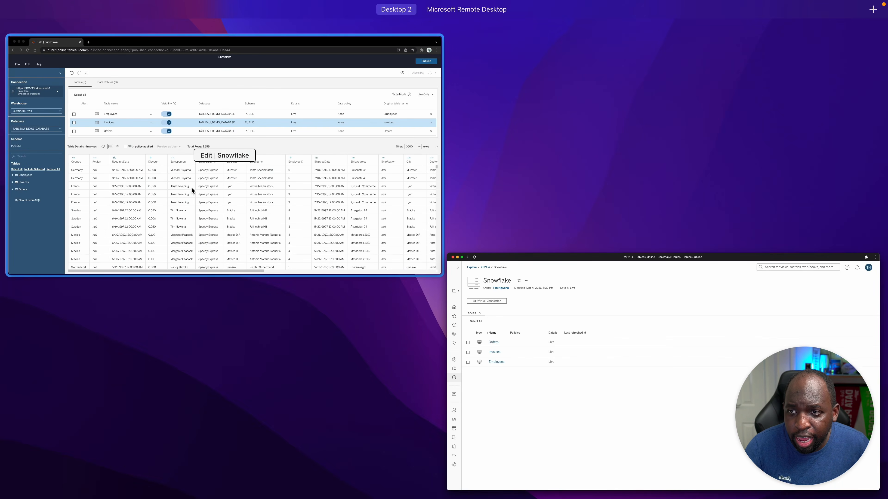
click(190, 187)
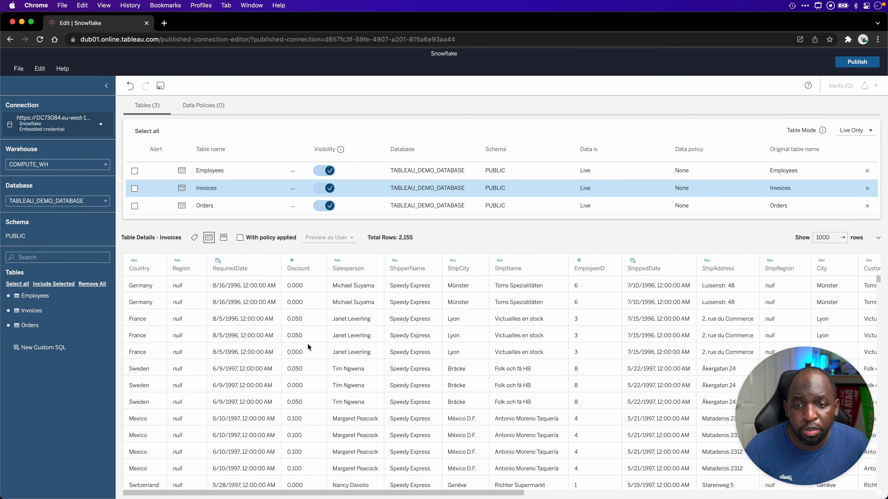
click(325, 188)
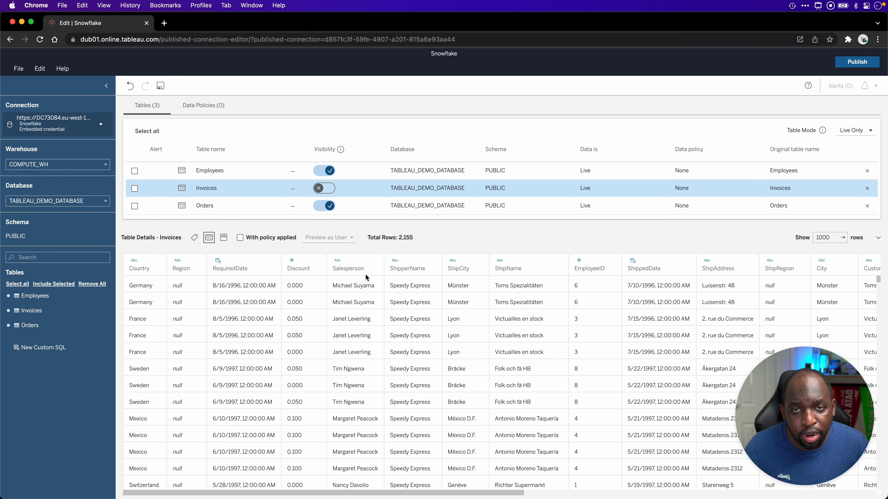
click(858, 61)
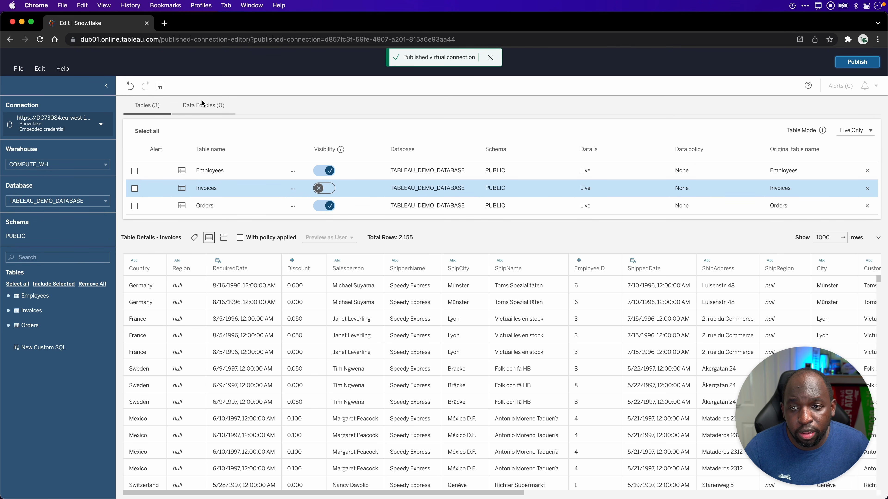
Step: Turn visibility for the Invoices table back on, save the virtual connection and publish it again
click(319, 189)
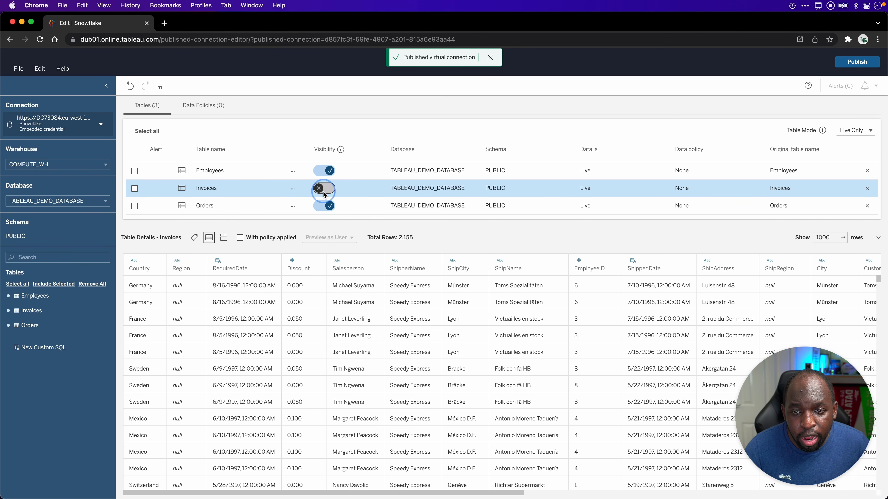
click(160, 86)
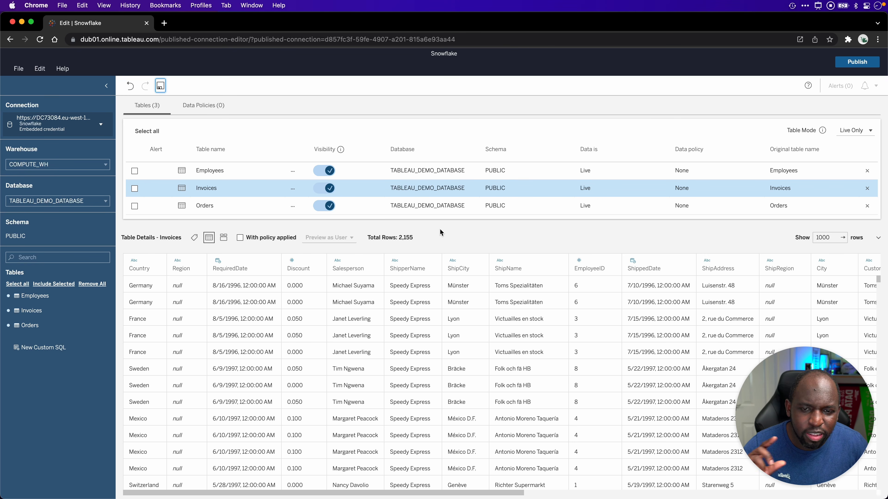
click(863, 64)
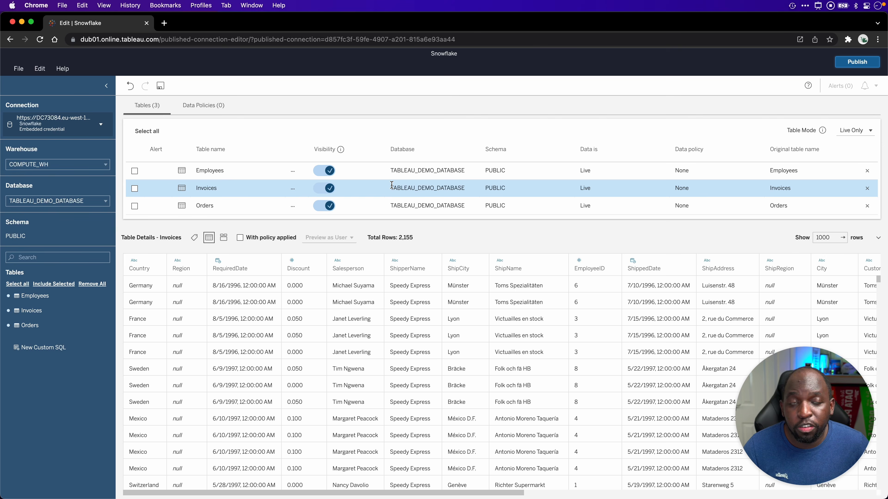
Step: Switch to the Tableau Online window, go to the 2021-4 project and create a new workbook there
key(ctrl+Up)
click(225, 186)
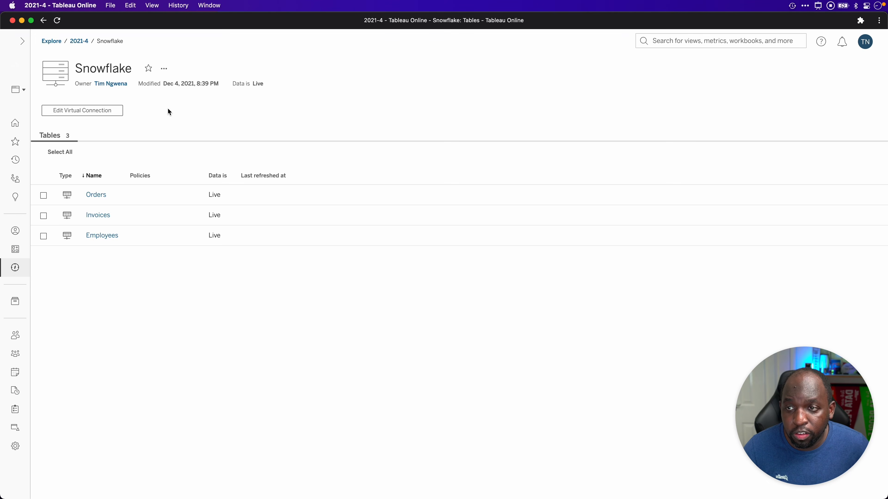
click(79, 42)
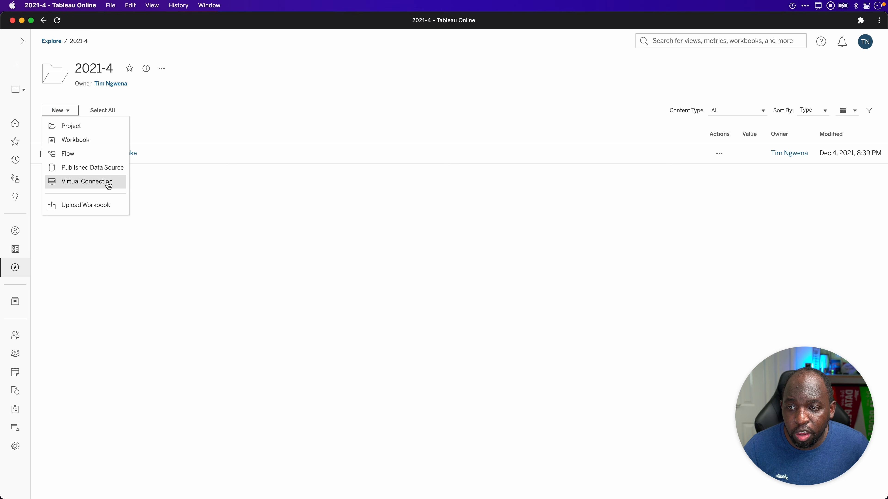
click(90, 141)
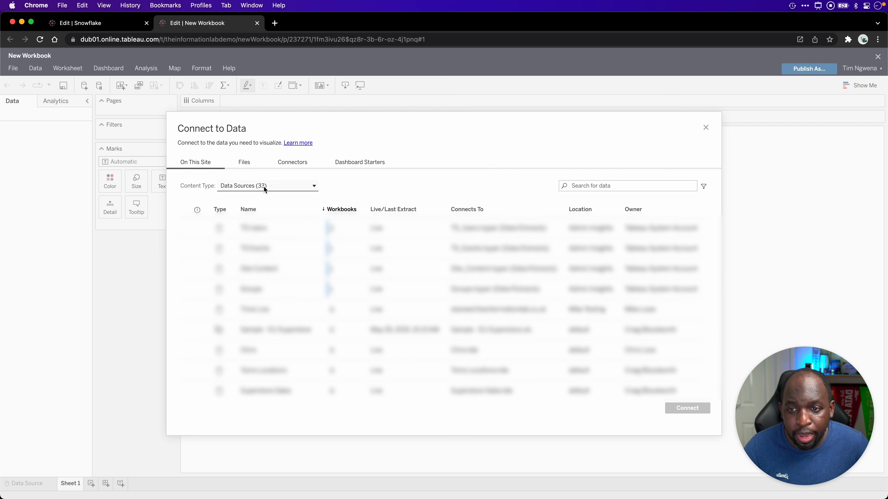
Step: List the site's virtual connections as data for the new workbook and connect to the Snowflake one
click(263, 186)
click(273, 208)
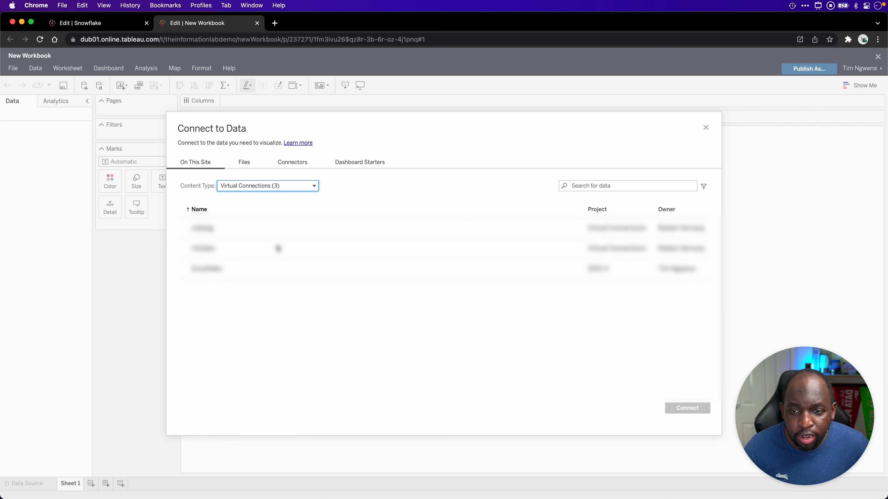
click(216, 271)
click(696, 411)
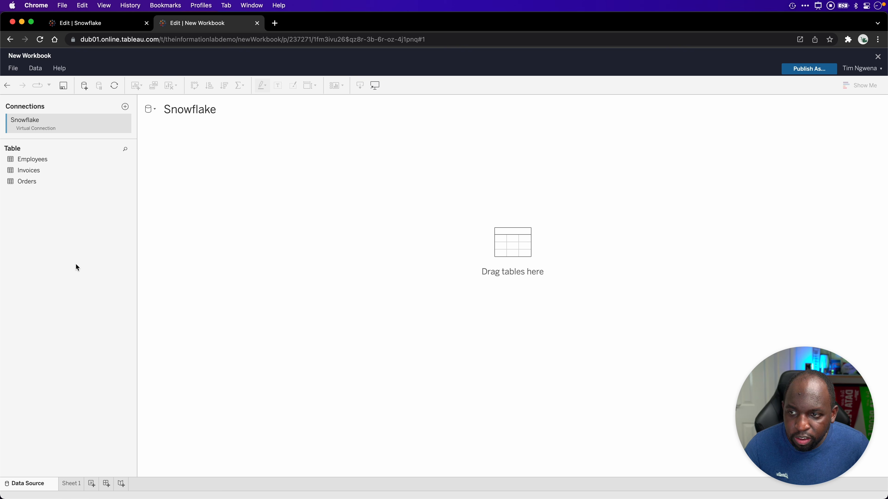
Step: Add Employees and Invoices to the web workbook's data model and relate them on EmployeeID = EmployeeID (Invoices)
drag(39, 160, 257, 161)
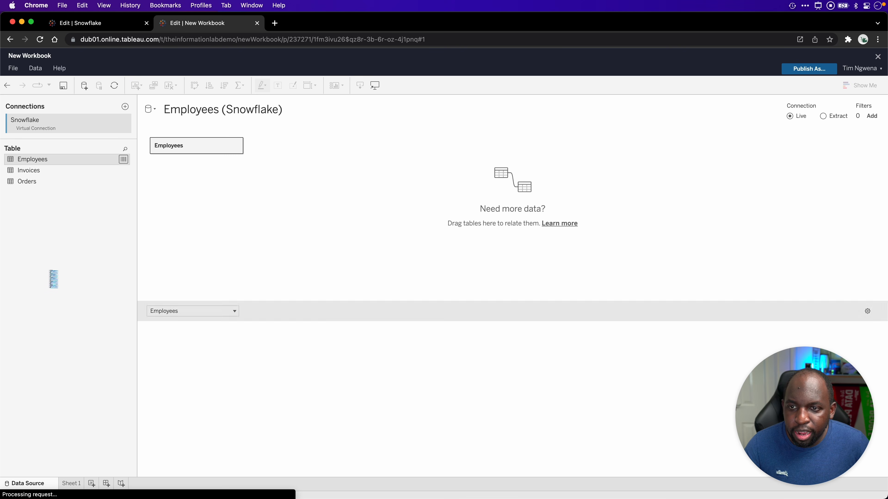
drag(30, 171, 336, 157)
click(206, 381)
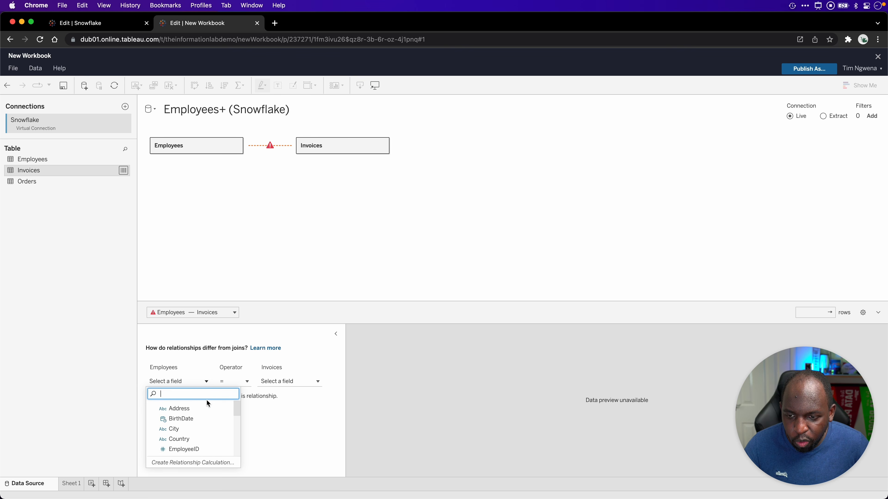
click(202, 449)
click(307, 382)
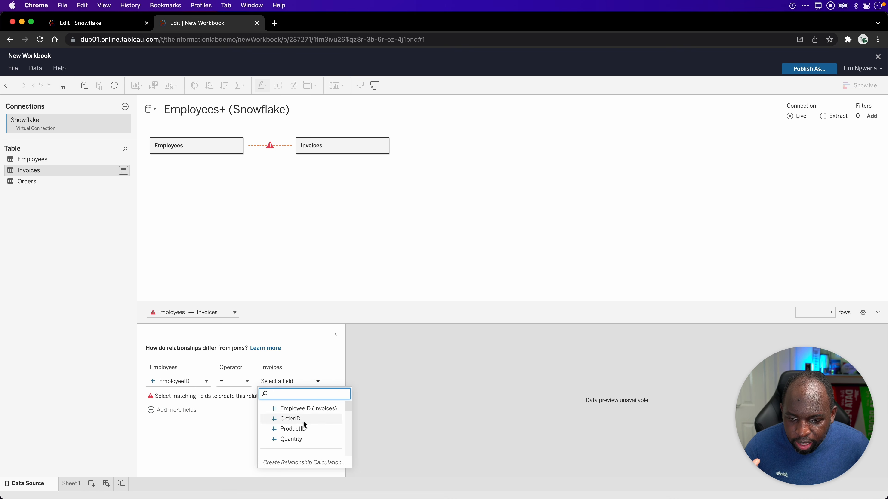
click(315, 411)
Step: Add Orders to the web workbook's data model, relate it to Employees on EmployeeID = EmployeeID (Orders), and open Sheet 1
drag(30, 181, 213, 284)
click(206, 381)
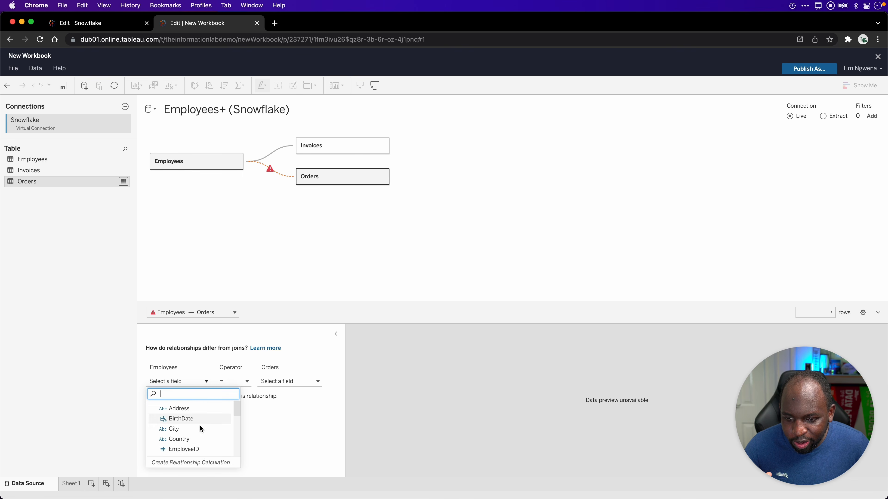
click(204, 450)
click(299, 382)
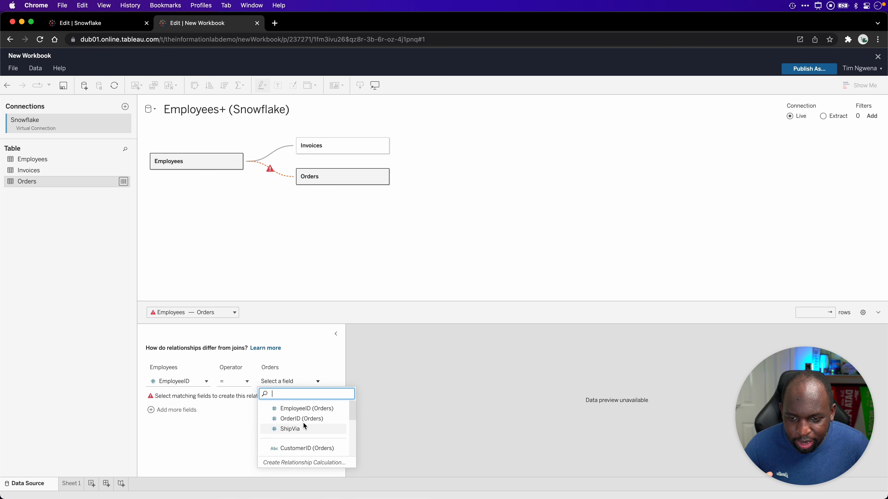
click(309, 411)
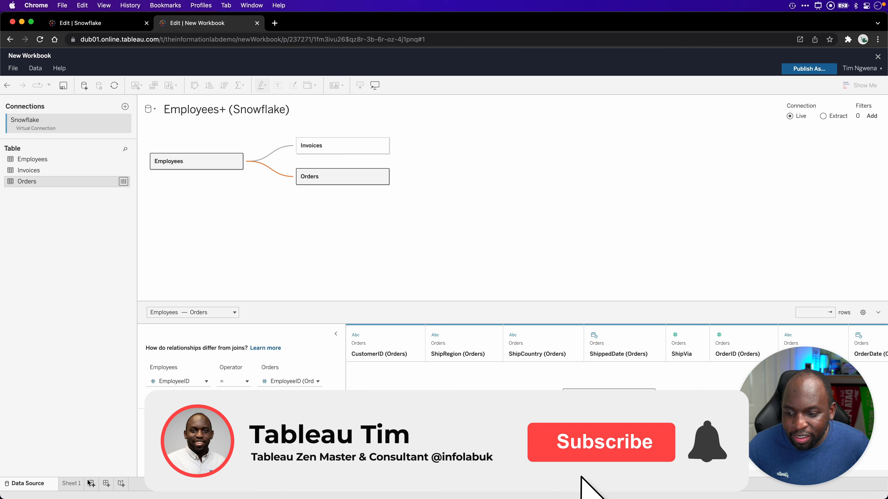
click(71, 483)
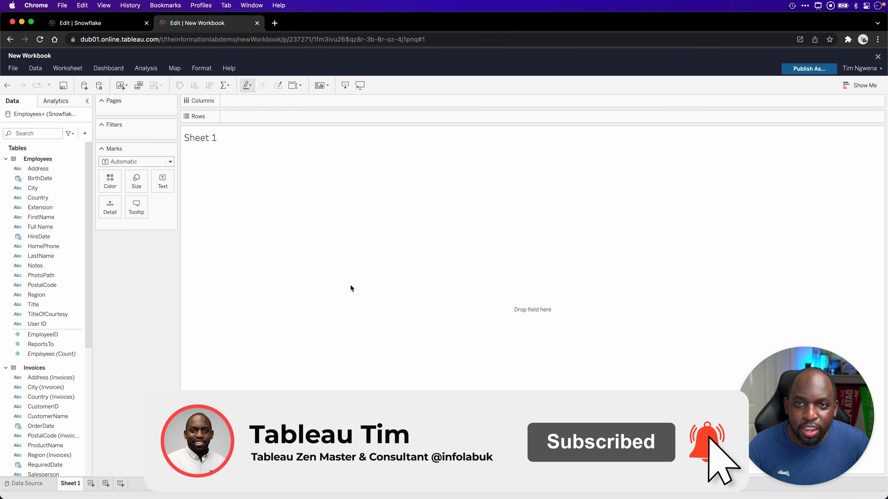
Step: Switch back to Tableau Desktop in the Microsoft Remote Desktop space, showing the Book1 workbook's Sheet 1
key(ctrl+Up)
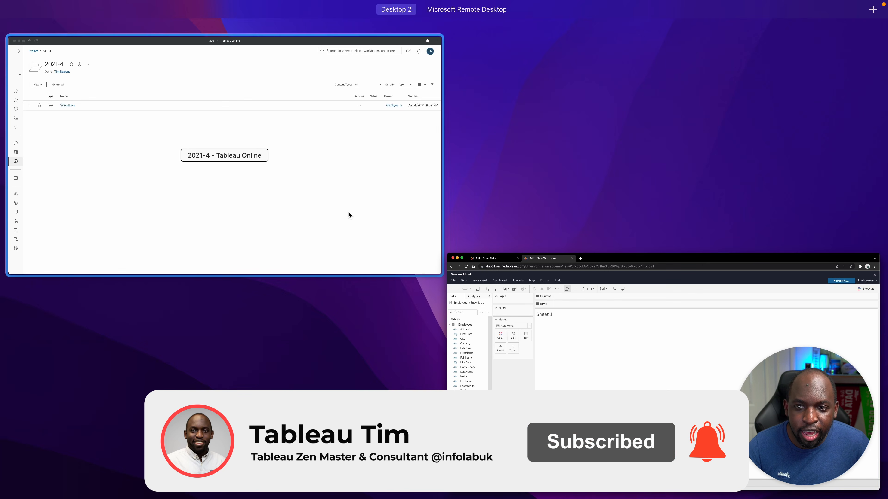
key(ctrl+Right)
click(333, 243)
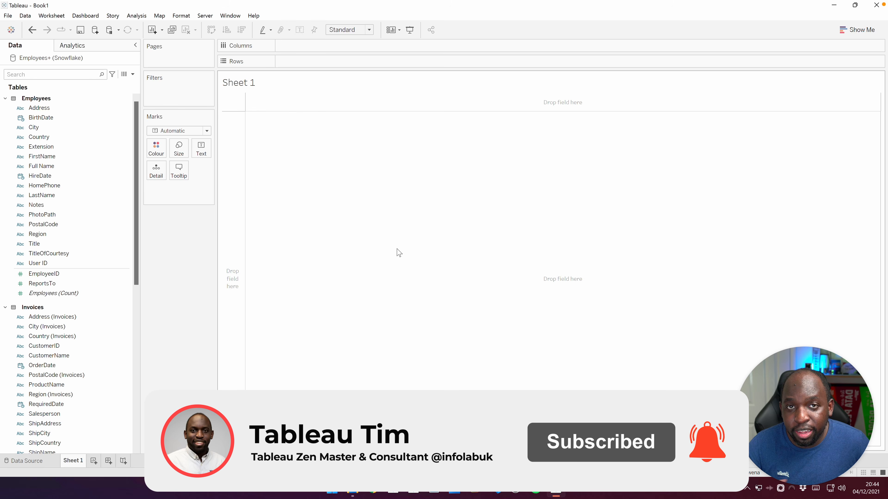